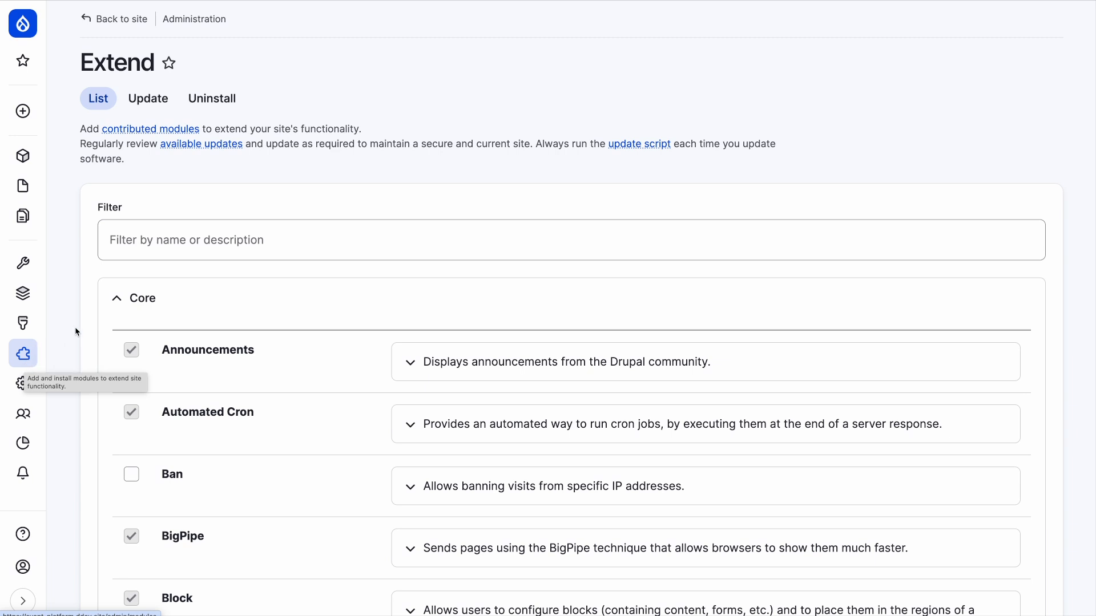
Step: Find the Event Platform Olivero module and install it together with all the modules it requires
{"action": "left_click", "coordinate": [146, 246]}
{"action": "type", "text": "event Pl"}
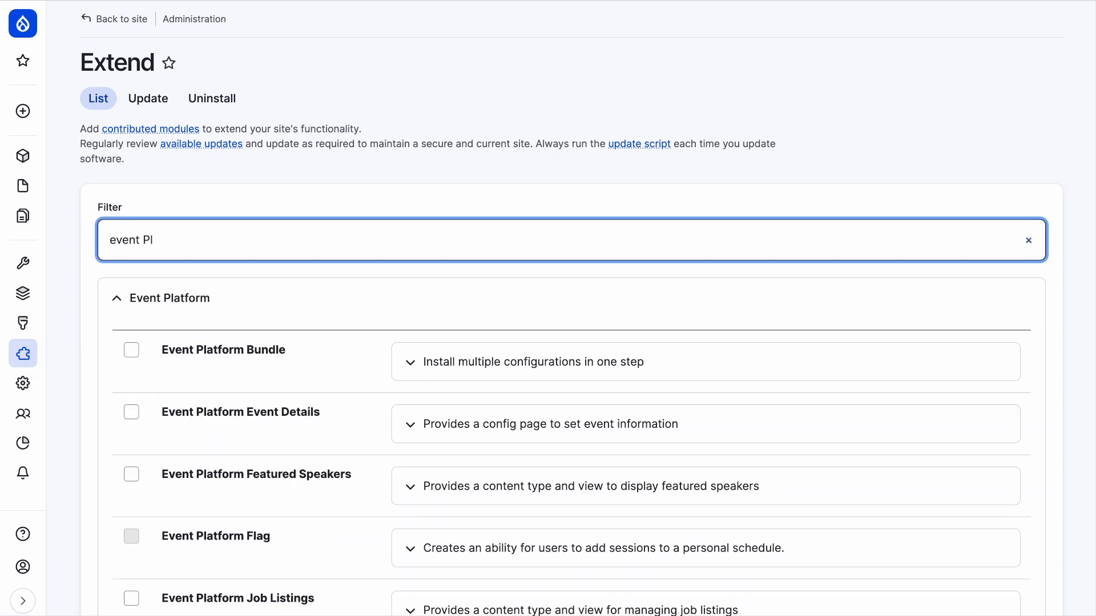
{"action": "scroll", "coordinate": [180, 318], "scroll_direction": "down", "scroll_amount": 3}
{"action": "scroll", "coordinate": [180, 318], "scroll_direction": "down", "scroll_amount": 1}
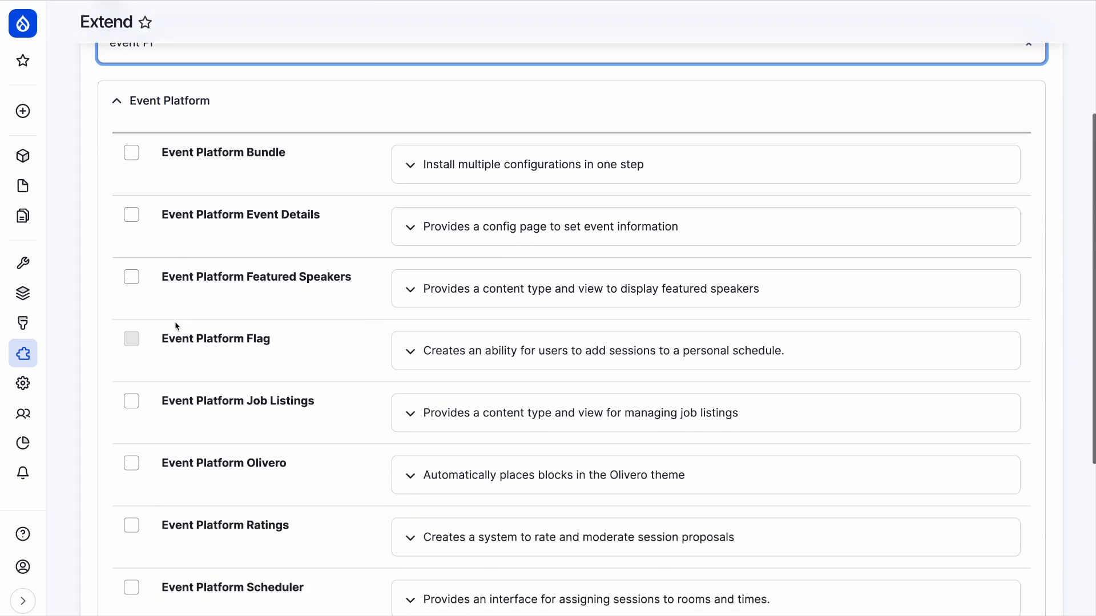
{"action": "left_click", "coordinate": [131, 463]}
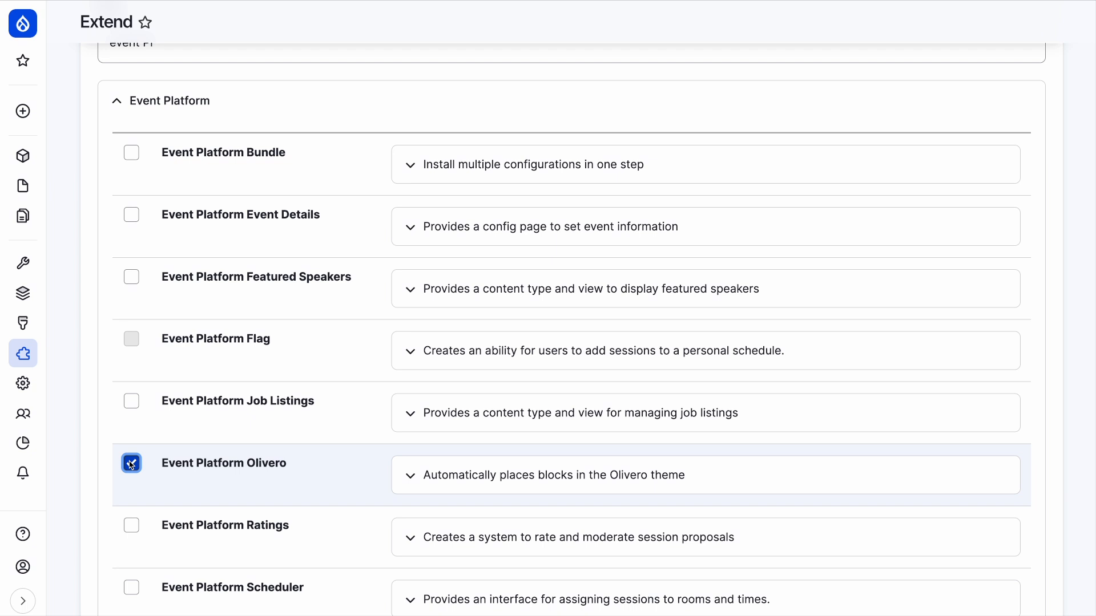
{"action": "scroll", "coordinate": [131, 464], "scroll_direction": "down", "scroll_amount": 1}
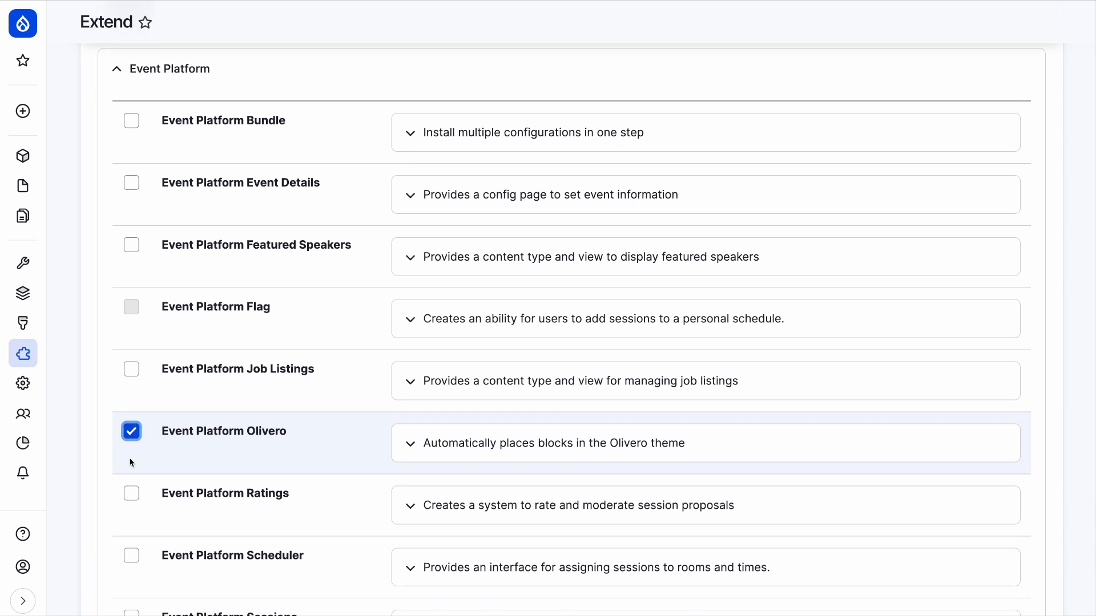
{"action": "scroll", "coordinate": [130, 461], "scroll_direction": "down", "scroll_amount": 5}
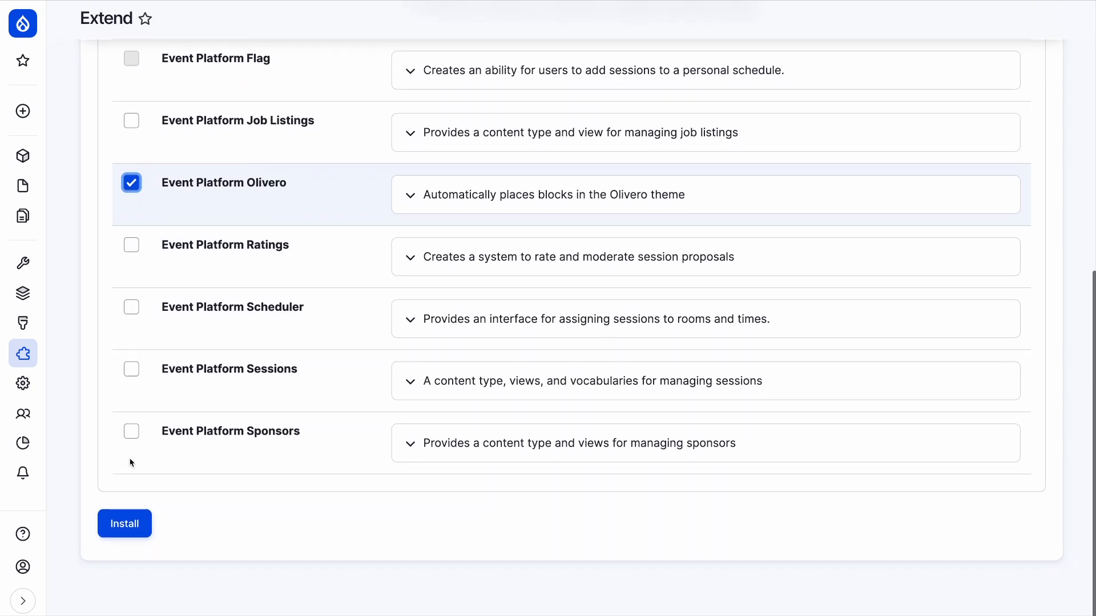
{"action": "left_click", "coordinate": [116, 527]}
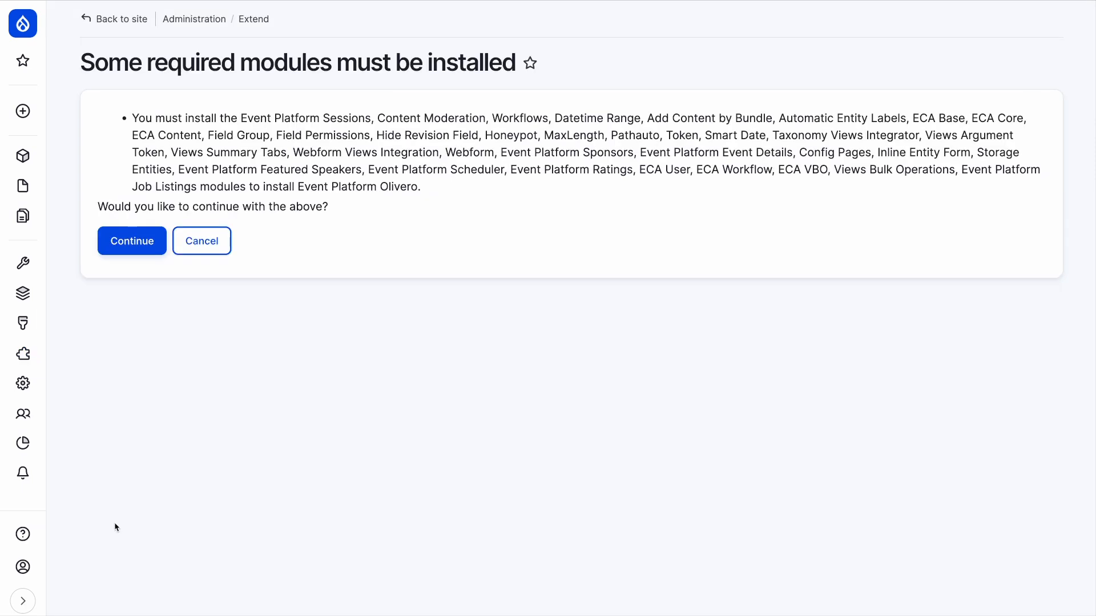
{"action": "left_click", "coordinate": [140, 233]}
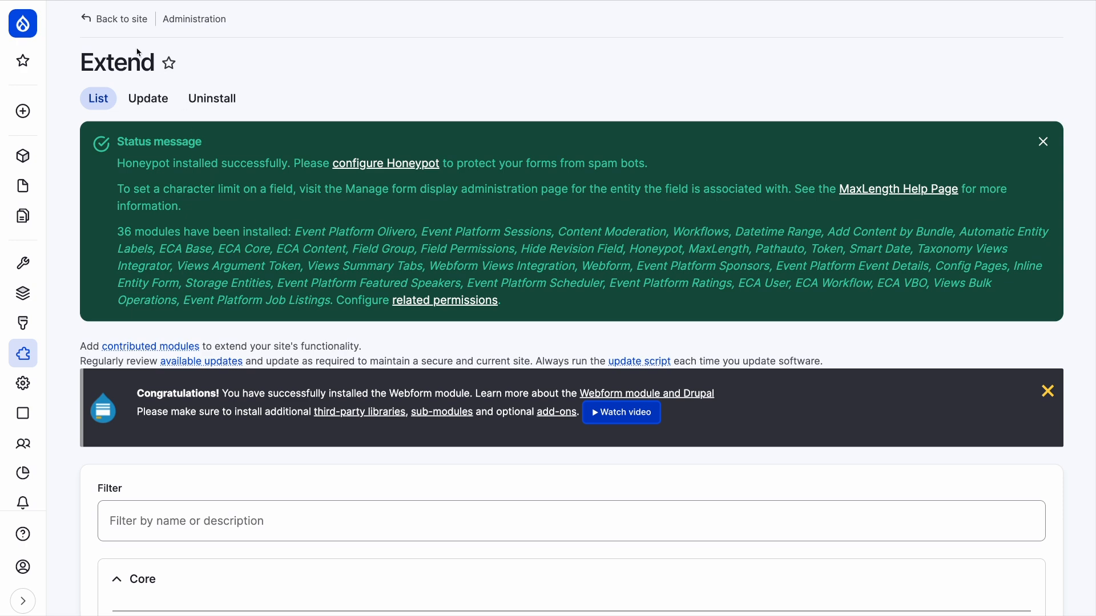
Step: Open the event info form from the site homepage and enter name 2025 and short location "London, Ontario, Canada"
{"action": "left_click", "coordinate": [116, 20]}
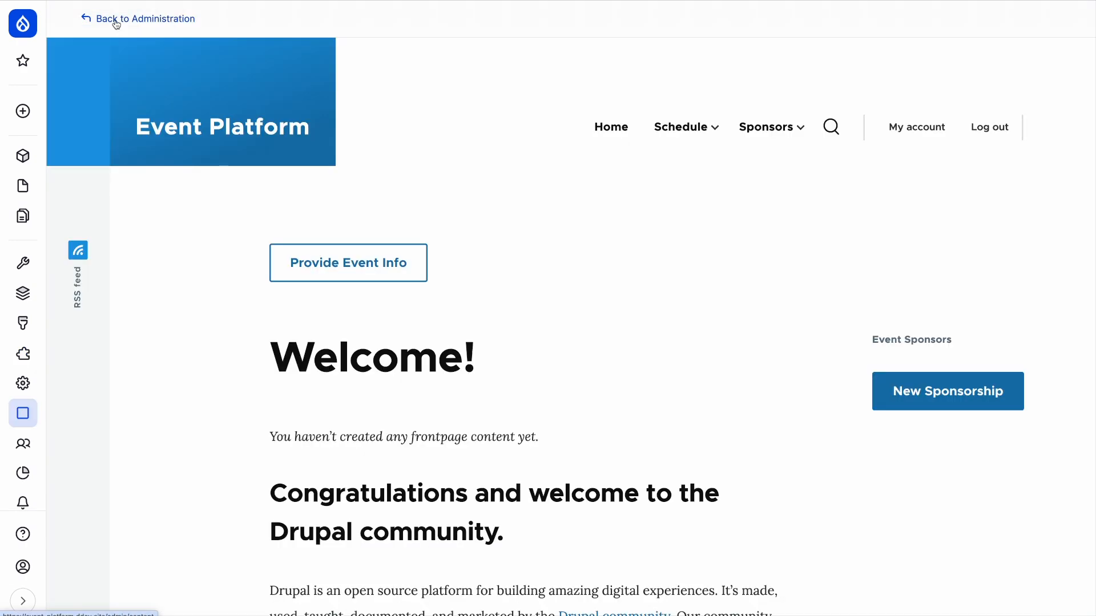
{"action": "left_click", "coordinate": [316, 267]}
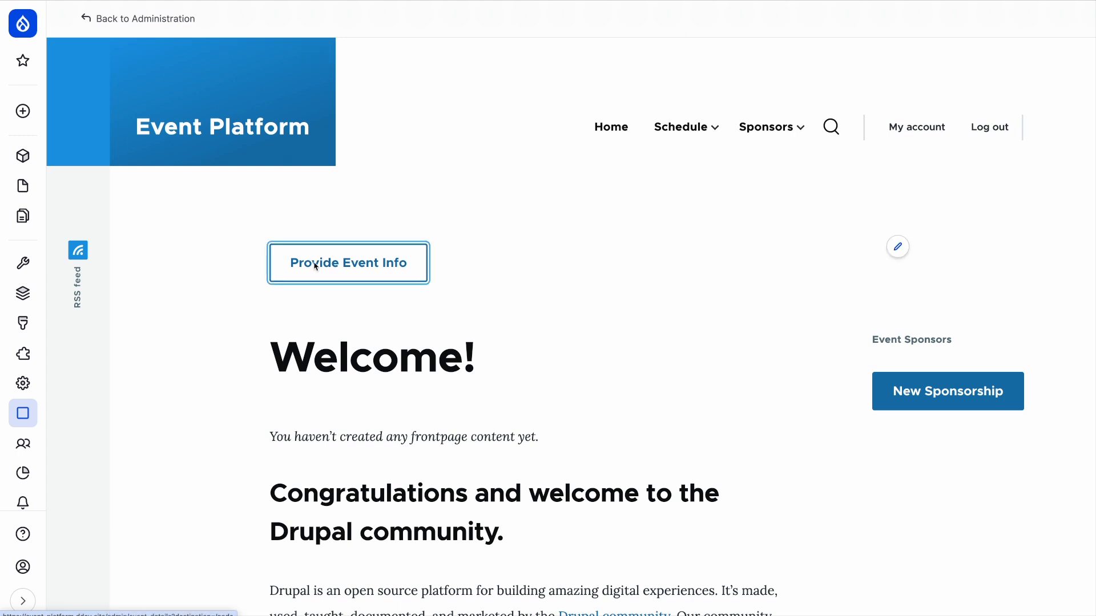
{"action": "left_click", "coordinate": [172, 181]}
{"action": "left_click", "coordinate": [164, 209]}
{"action": "left_click", "coordinate": [163, 217]}
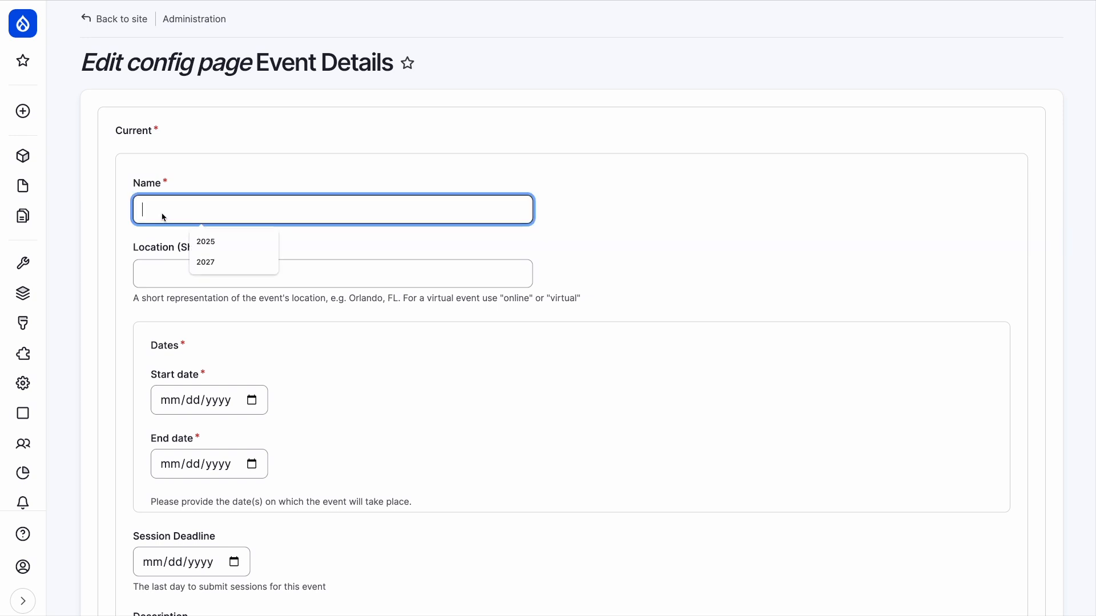
{"action": "left_click", "coordinate": [209, 242]}
{"action": "left_click", "coordinate": [190, 275]}
{"action": "left_click", "coordinate": [246, 307]}
Step: Set the event's start date to 08/14/2025 and its end date to 08/16/2025
{"action": "left_click", "coordinate": [254, 402]}
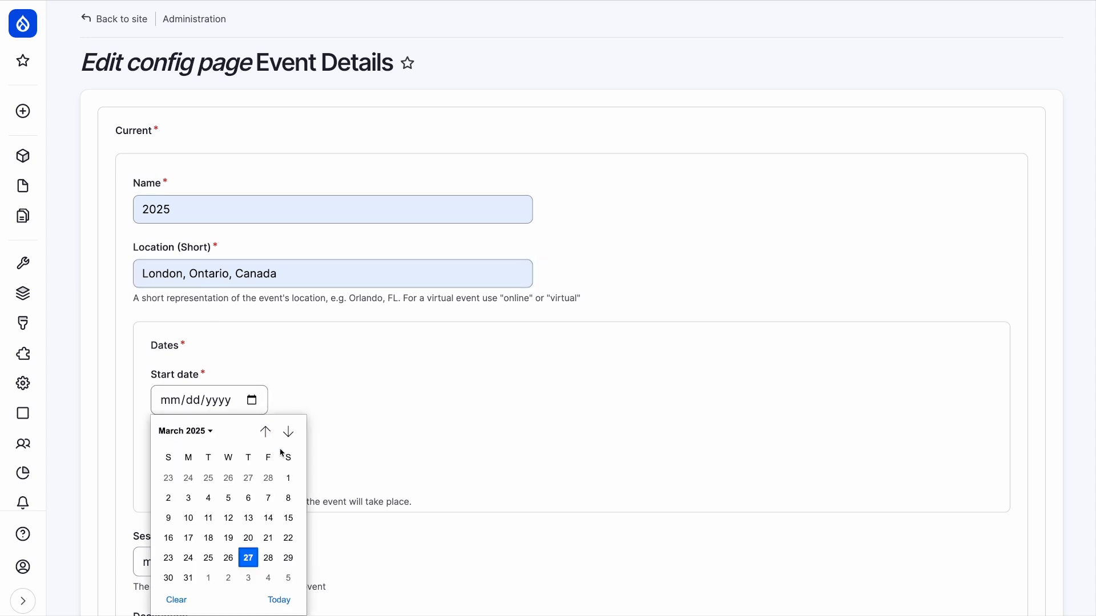
{"action": "left_click", "coordinate": [197, 436]}
{"action": "left_click", "coordinate": [269, 499]}
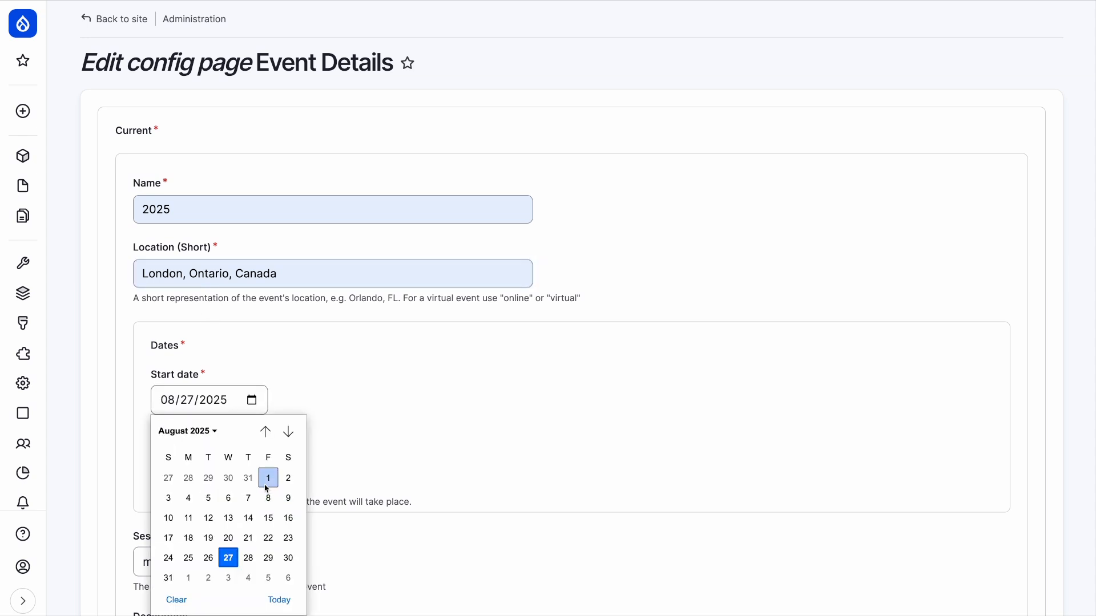
{"action": "left_click", "coordinate": [249, 518]}
{"action": "left_click", "coordinate": [252, 464]}
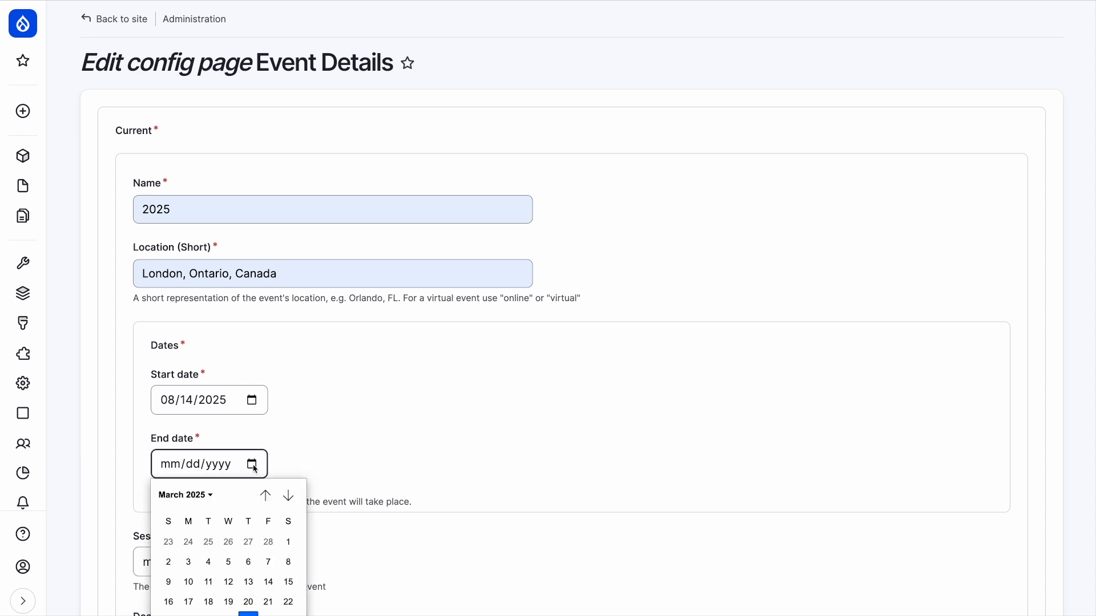
{"action": "left_click", "coordinate": [210, 496]}
{"action": "left_click", "coordinate": [269, 563]}
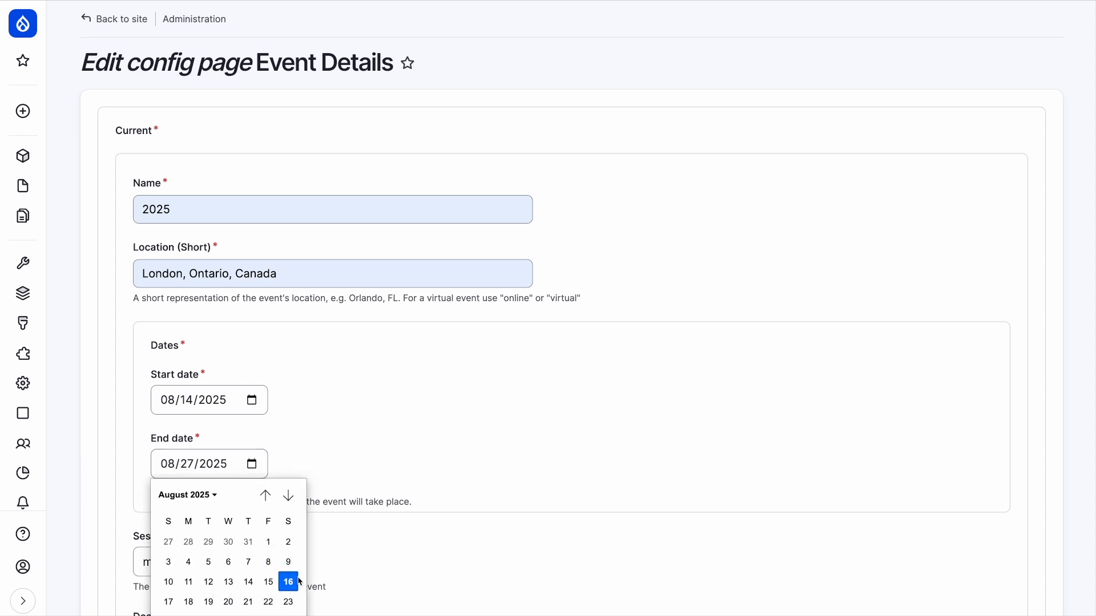
{"action": "left_click", "coordinate": [291, 581]}
Step: Replace the default Event Name with "Mandclu DrupalCamp"
{"action": "scroll", "coordinate": [366, 467], "scroll_direction": "down", "scroll_amount": 6}
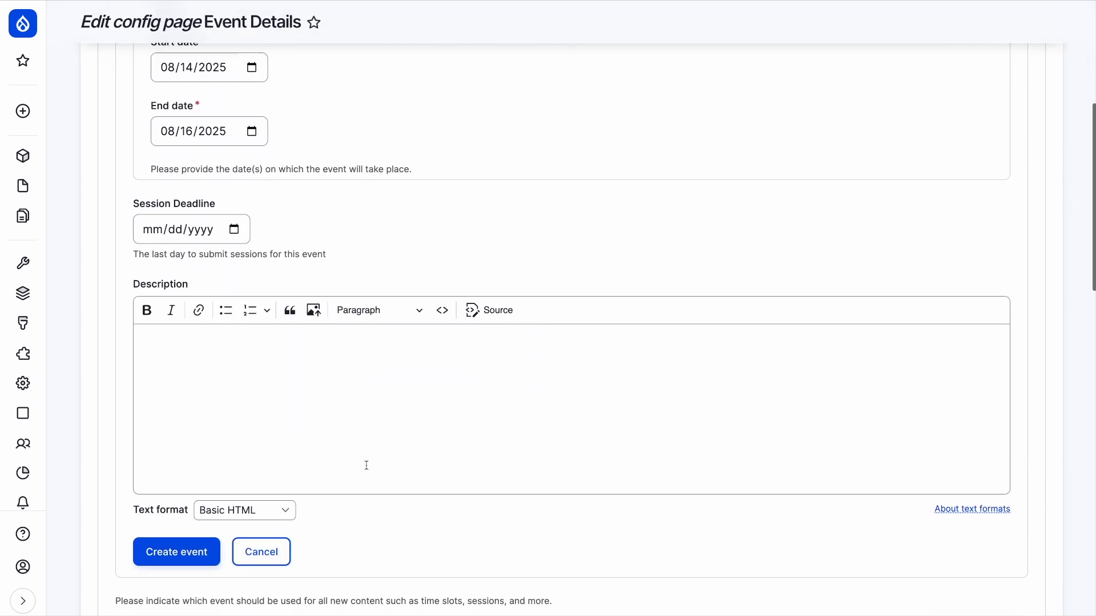
{"action": "scroll", "coordinate": [367, 466], "scroll_direction": "down", "scroll_amount": 5}
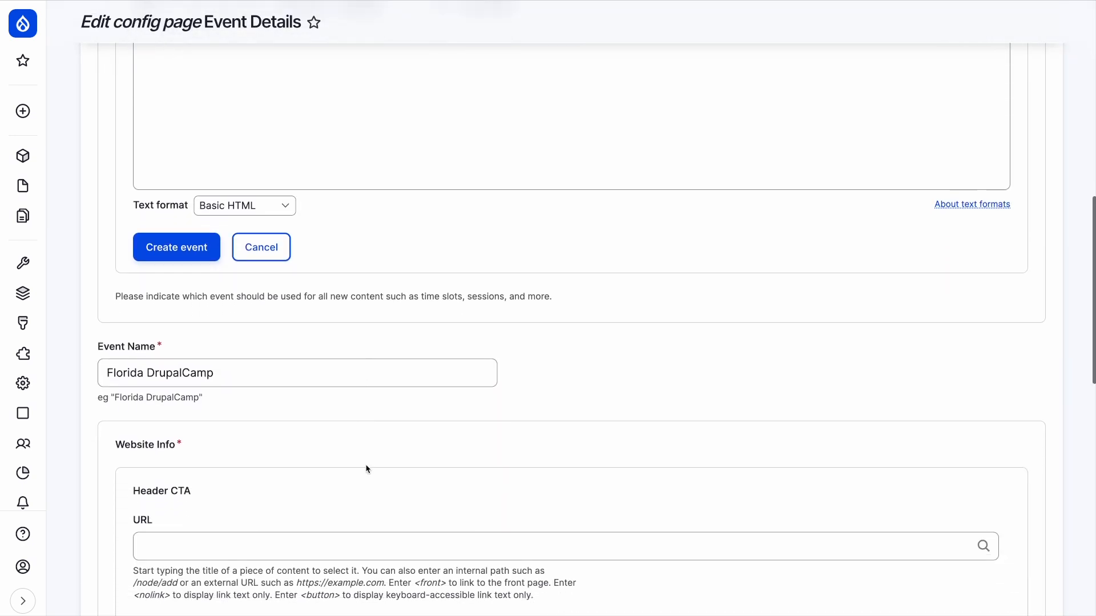
{"action": "double_click", "coordinate": [252, 352]}
{"action": "triple_click", "coordinate": [252, 353]}
{"action": "key", "text": "BackSpace"}
{"action": "type", "text": "M"}
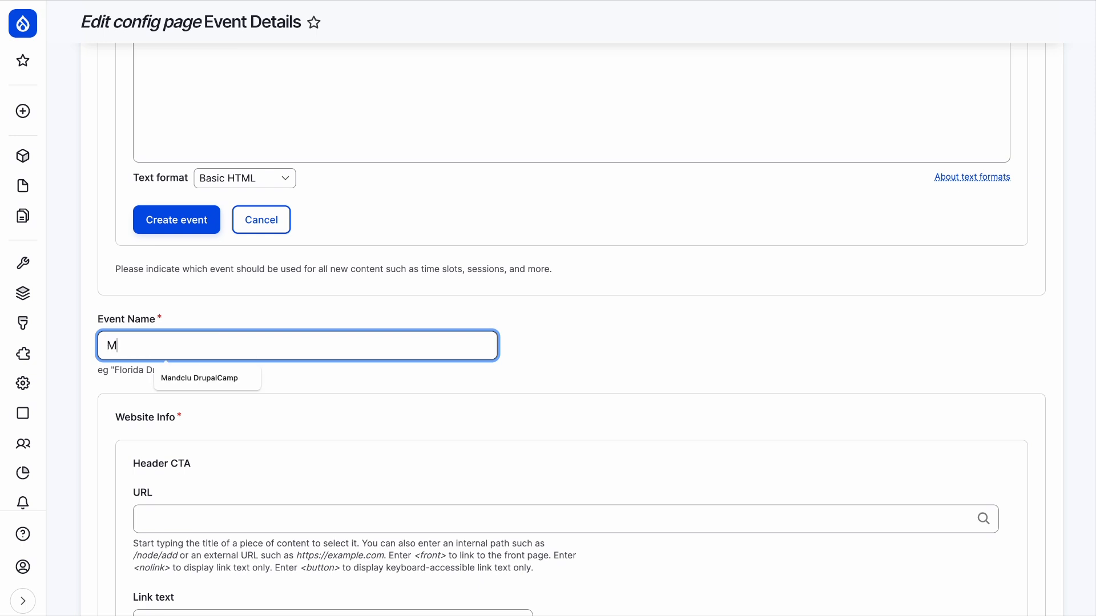
{"action": "key", "text": "Down"}
{"action": "key", "text": "Return"}
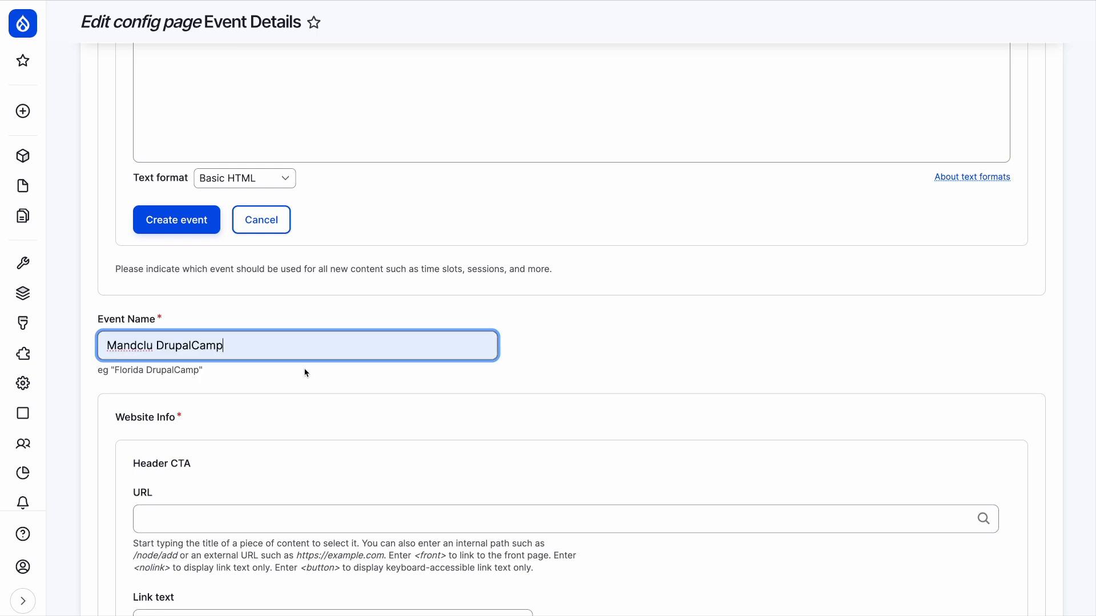
Step: Enter "Yada yada yada" as the Homepage Description Text
{"action": "scroll", "coordinate": [306, 374], "scroll_direction": "down", "scroll_amount": 1}
{"action": "scroll", "coordinate": [305, 372], "scroll_direction": "down", "scroll_amount": 5}
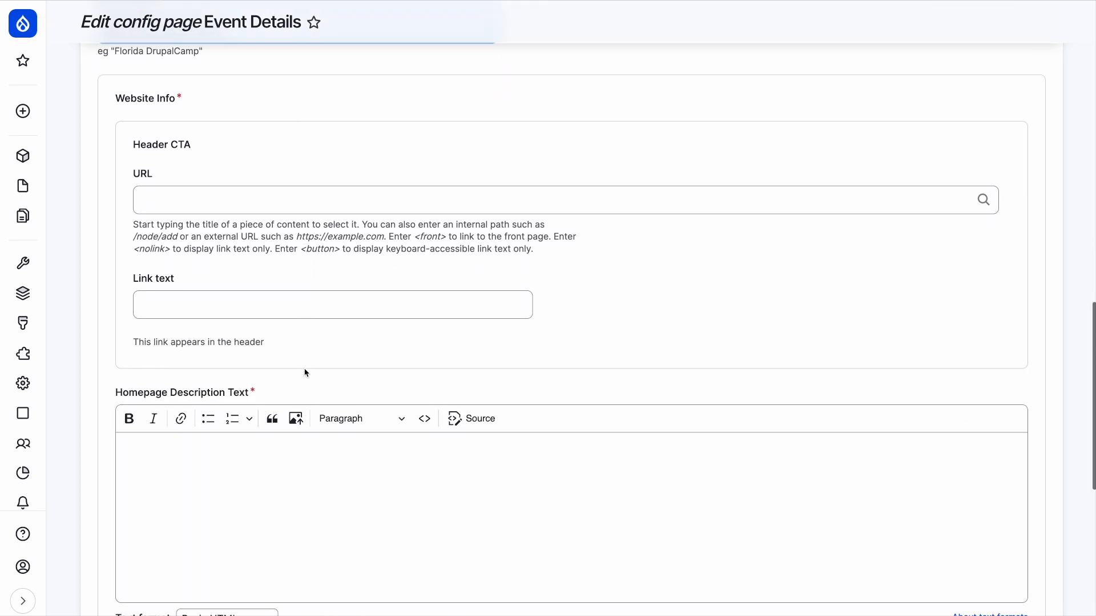
{"action": "left_click", "coordinate": [266, 505]}
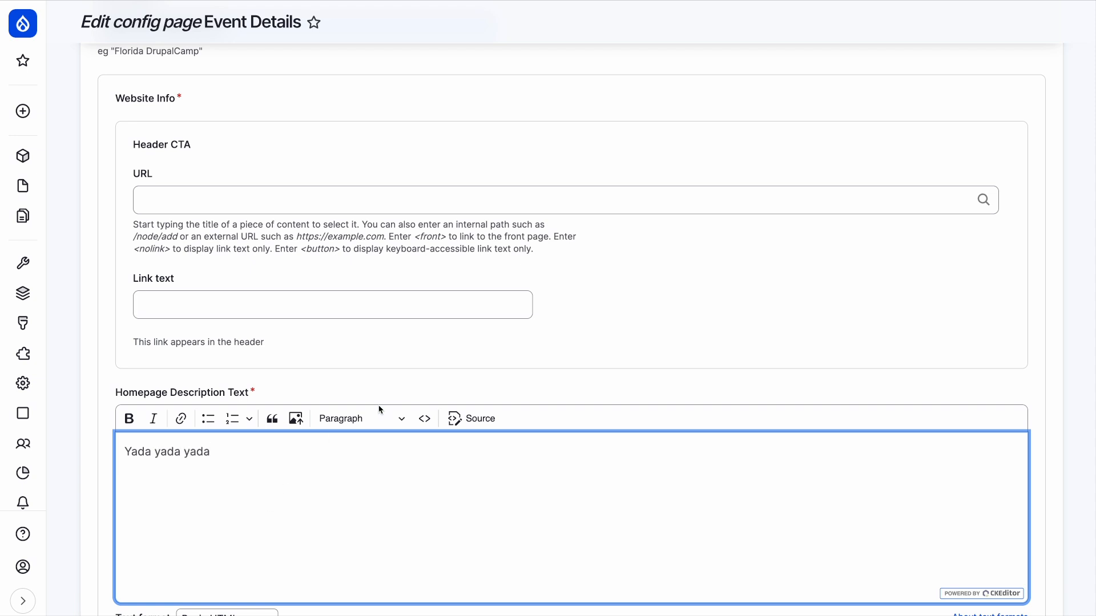
Step: Set the Header CTA link to /node/add/session with the link text "Submit a Session!"
{"action": "scroll", "coordinate": [380, 410], "scroll_direction": "down", "scroll_amount": 7}
{"action": "scroll", "coordinate": [378, 408], "scroll_direction": "up", "scroll_amount": 1}
{"action": "scroll", "coordinate": [377, 404], "scroll_direction": "up", "scroll_amount": 9}
{"action": "left_click", "coordinate": [358, 389]}
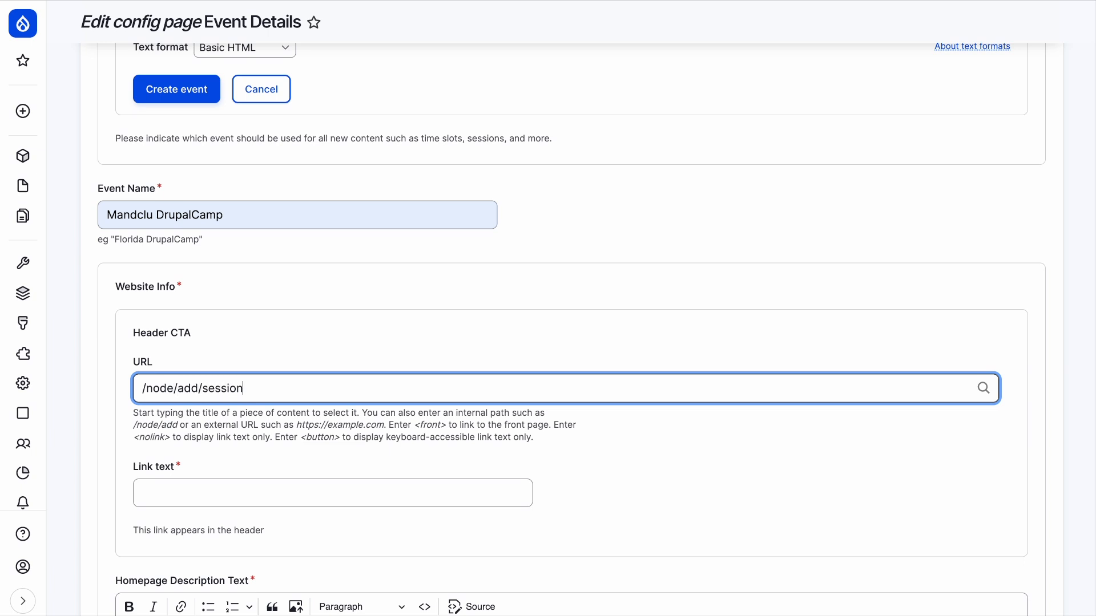
{"action": "left_click", "coordinate": [328, 497]}
{"action": "left_click", "coordinate": [265, 522]}
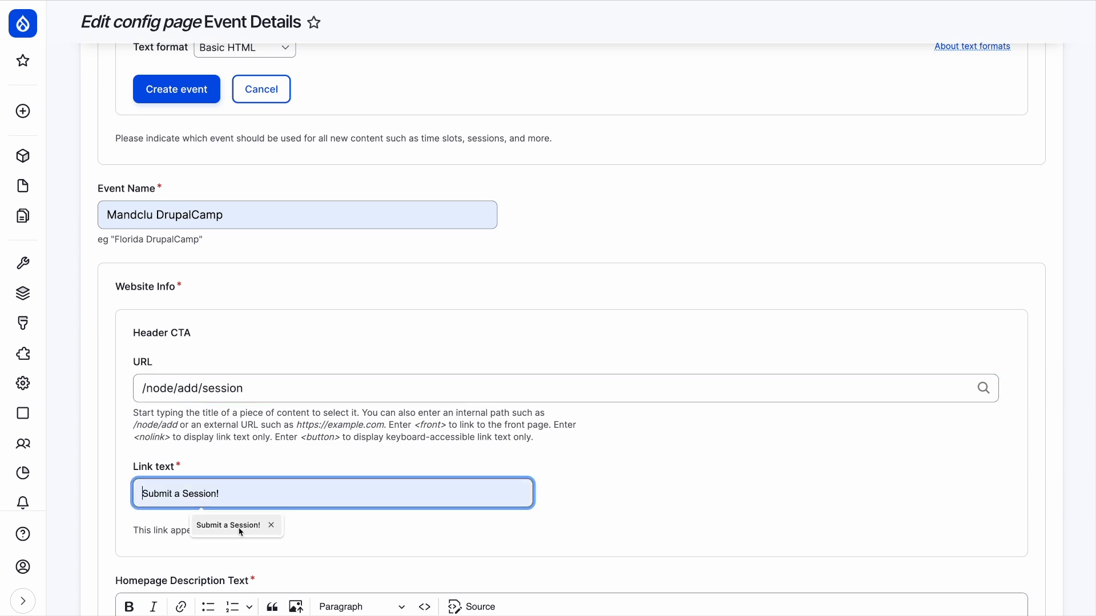
Step: Create the event entry and save the Event Details config page
{"action": "scroll", "coordinate": [238, 518], "scroll_direction": "down", "scroll_amount": 8}
{"action": "scroll", "coordinate": [234, 502], "scroll_direction": "up", "scroll_amount": 16}
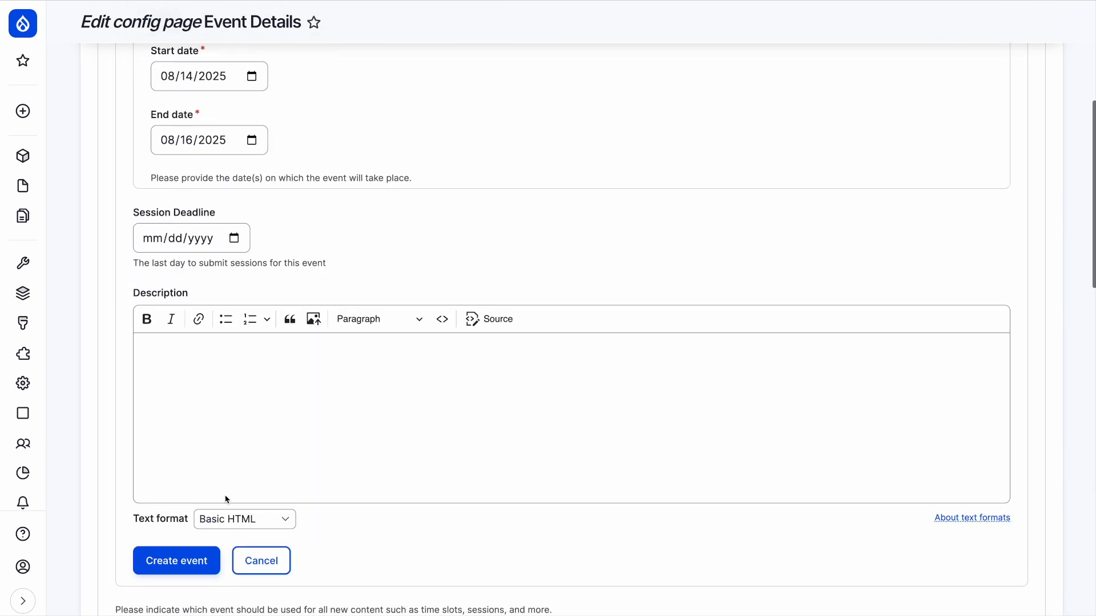
{"action": "left_click", "coordinate": [176, 552]}
{"action": "scroll", "coordinate": [237, 434], "scroll_direction": "down", "scroll_amount": 8}
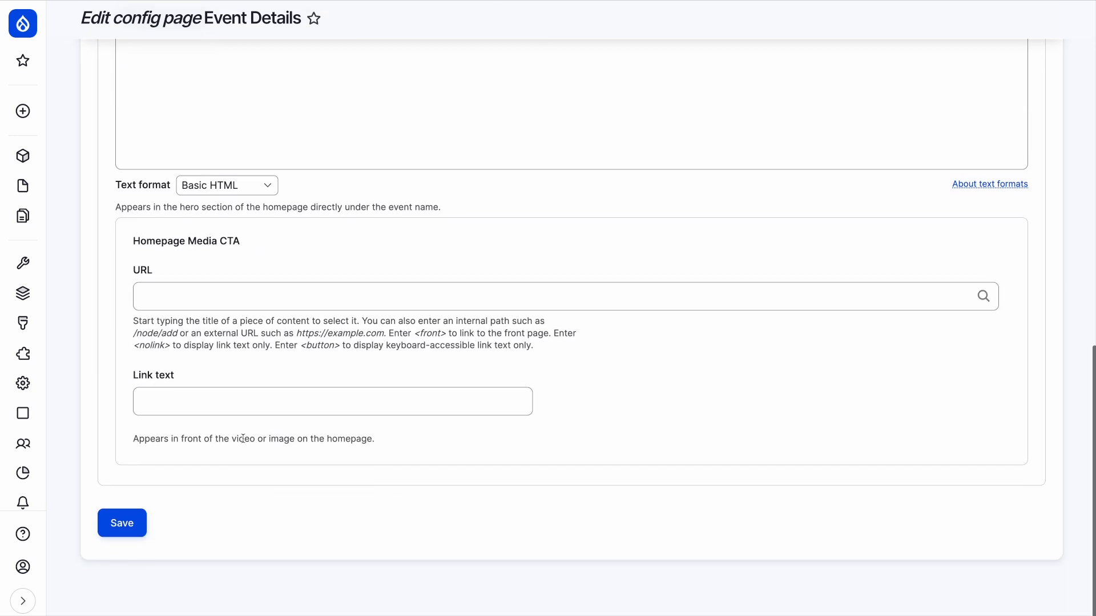
{"action": "left_click", "coordinate": [117, 526]}
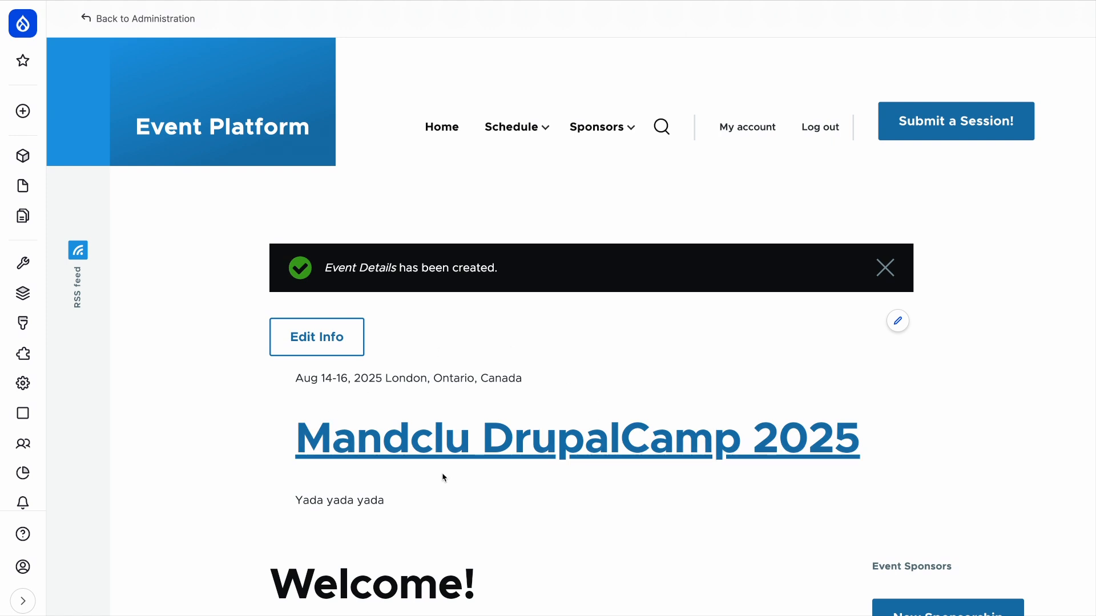
Step: Look over the homepage and event page, and open the Inhibeo Praemitto session from the Session Ratings list
{"action": "scroll", "coordinate": [445, 477], "scroll_direction": "down", "scroll_amount": 1}
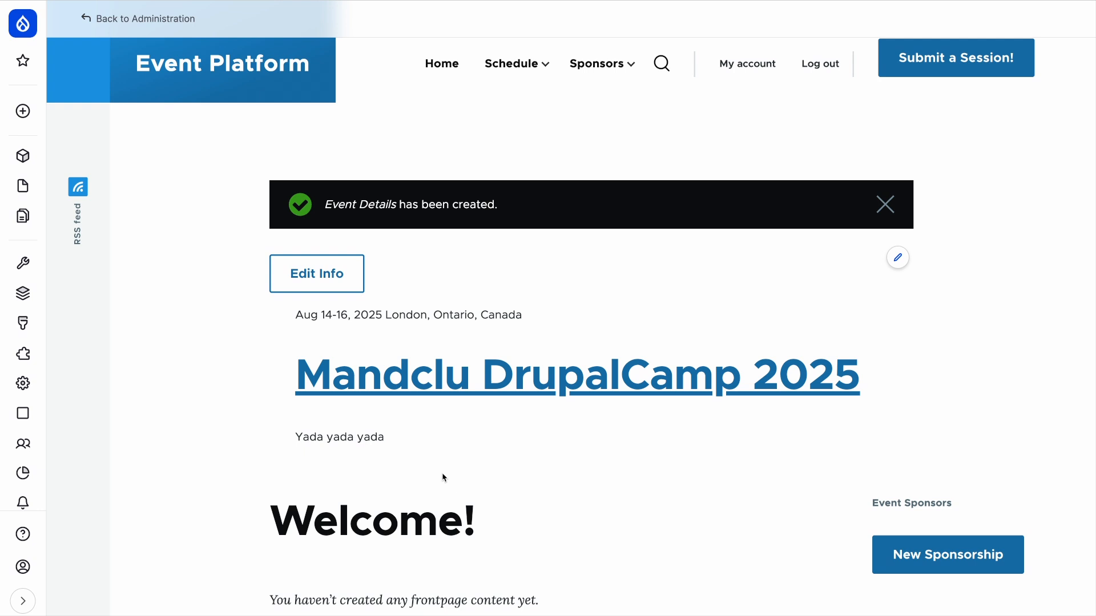
{"action": "scroll", "coordinate": [444, 477], "scroll_direction": "up", "scroll_amount": 1}
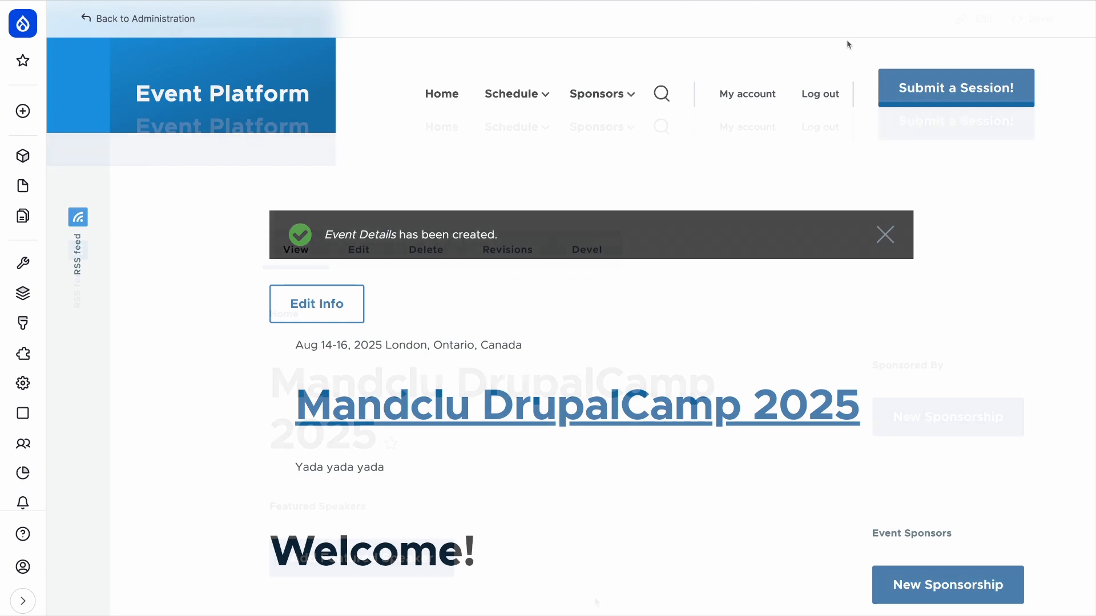
{"action": "scroll", "coordinate": [596, 599], "scroll_direction": "down", "scroll_amount": 3}
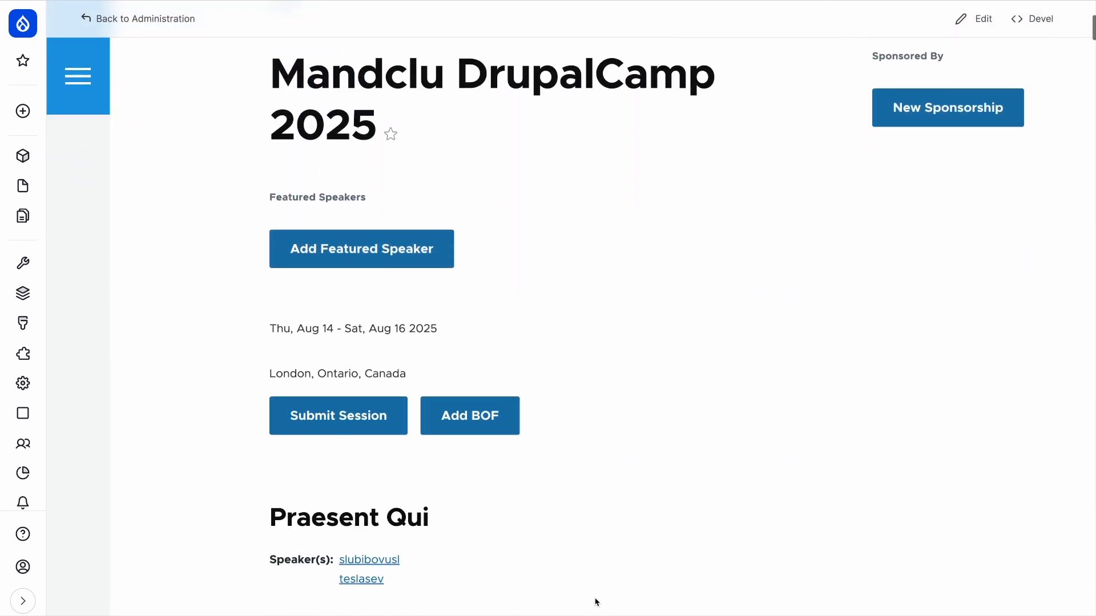
{"action": "scroll", "coordinate": [595, 602], "scroll_direction": "down", "scroll_amount": 8}
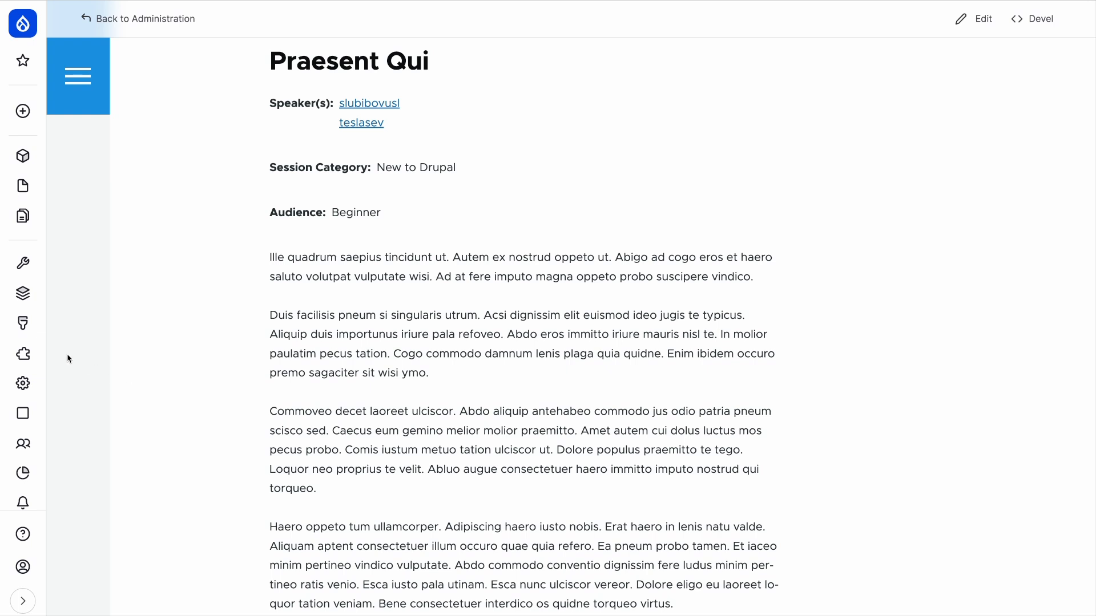
{"action": "left_click", "coordinate": [26, 411]}
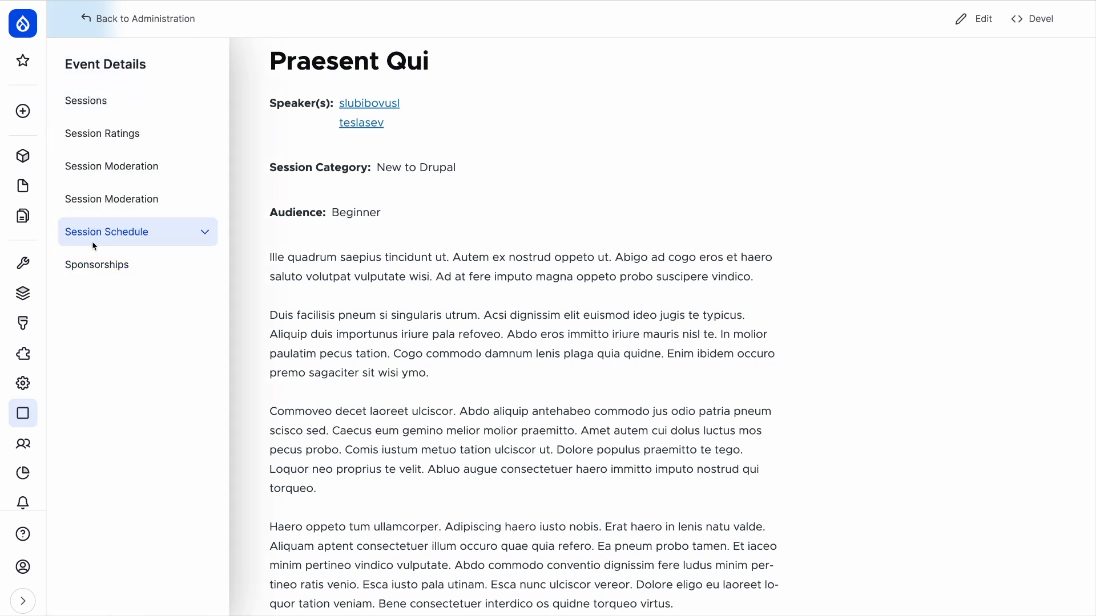
{"action": "left_click", "coordinate": [112, 136]}
{"action": "scroll", "coordinate": [224, 316], "scroll_direction": "down", "scroll_amount": 5}
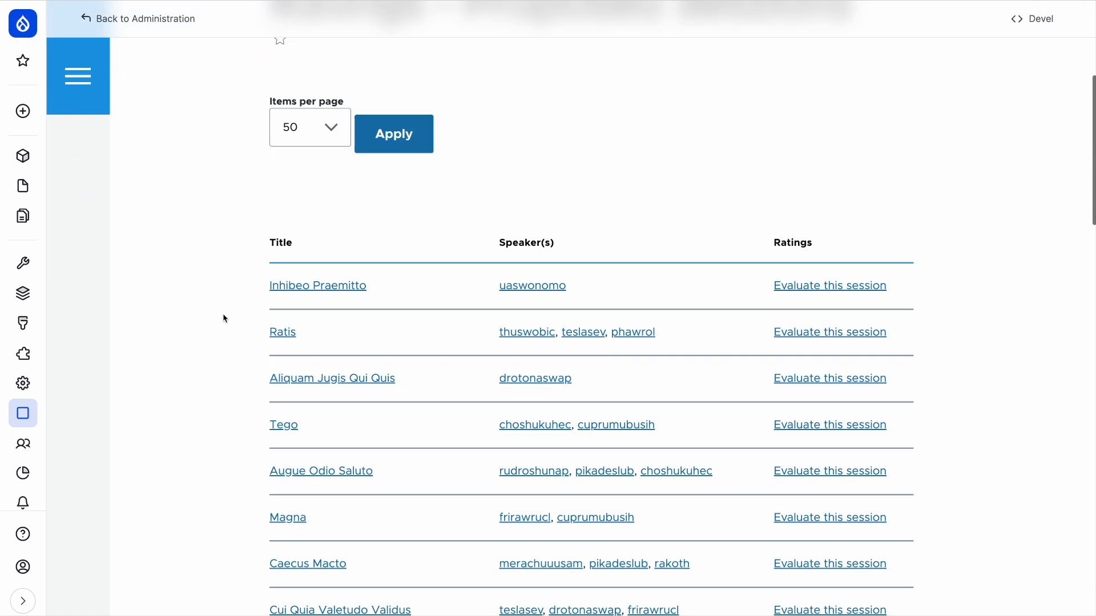
{"action": "left_click", "coordinate": [299, 288]}
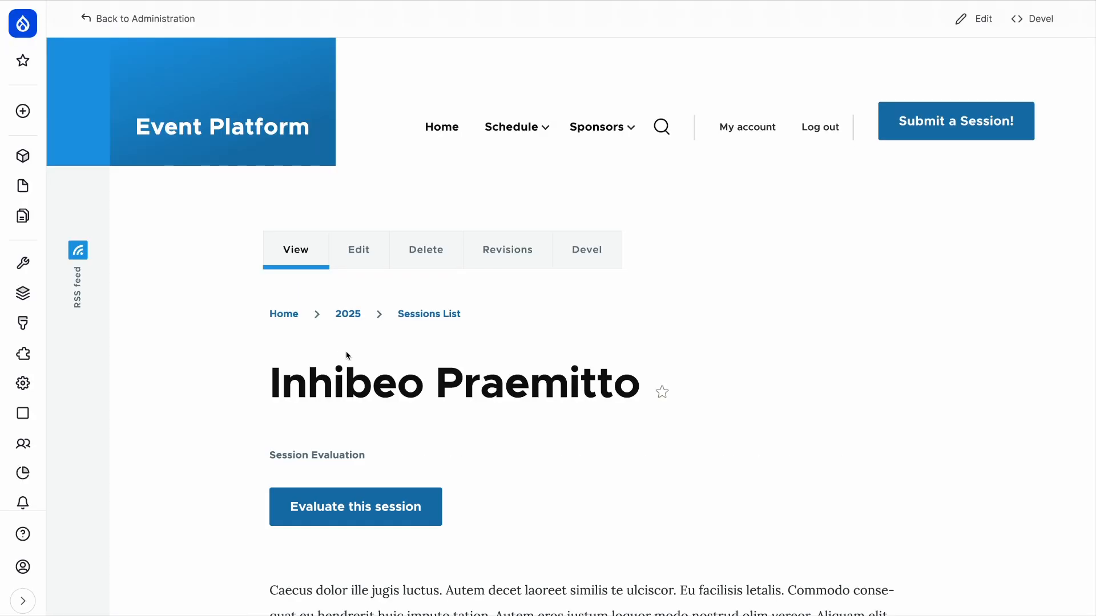
Step: Submit an evaluation of the session rating importance of topic 5, originality 7 and authority 6
{"action": "scroll", "coordinate": [347, 355], "scroll_direction": "down", "scroll_amount": 7}
{"action": "scroll", "coordinate": [345, 254], "scroll_direction": "up", "scroll_amount": 2}
{"action": "left_click", "coordinate": [357, 218]}
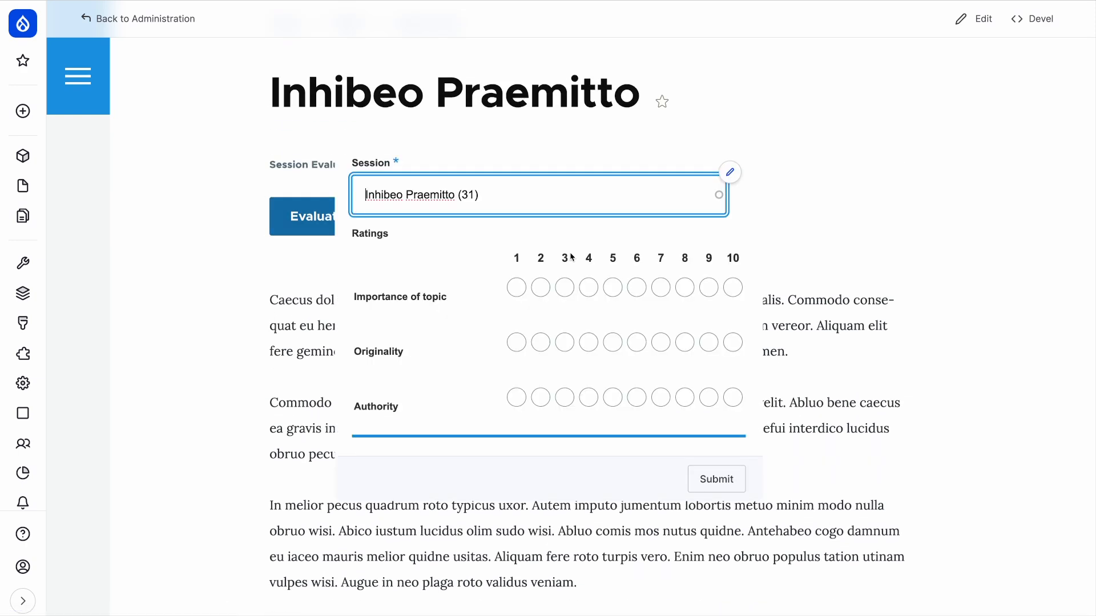
{"action": "left_click", "coordinate": [613, 289]}
{"action": "left_click", "coordinate": [661, 344]}
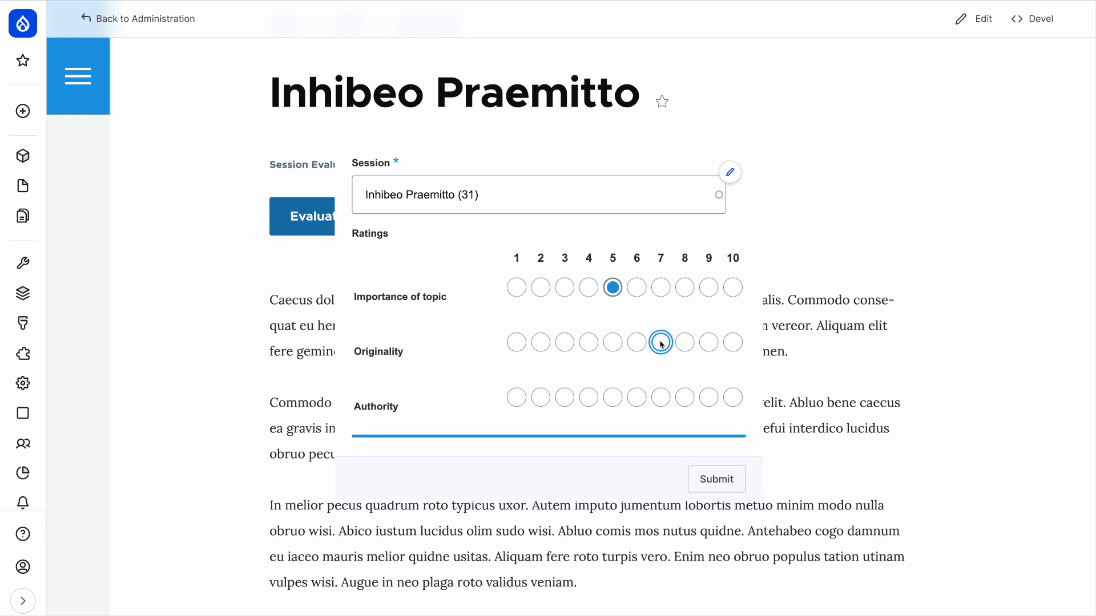
{"action": "left_click", "coordinate": [635, 396]}
{"action": "left_click", "coordinate": [715, 478]}
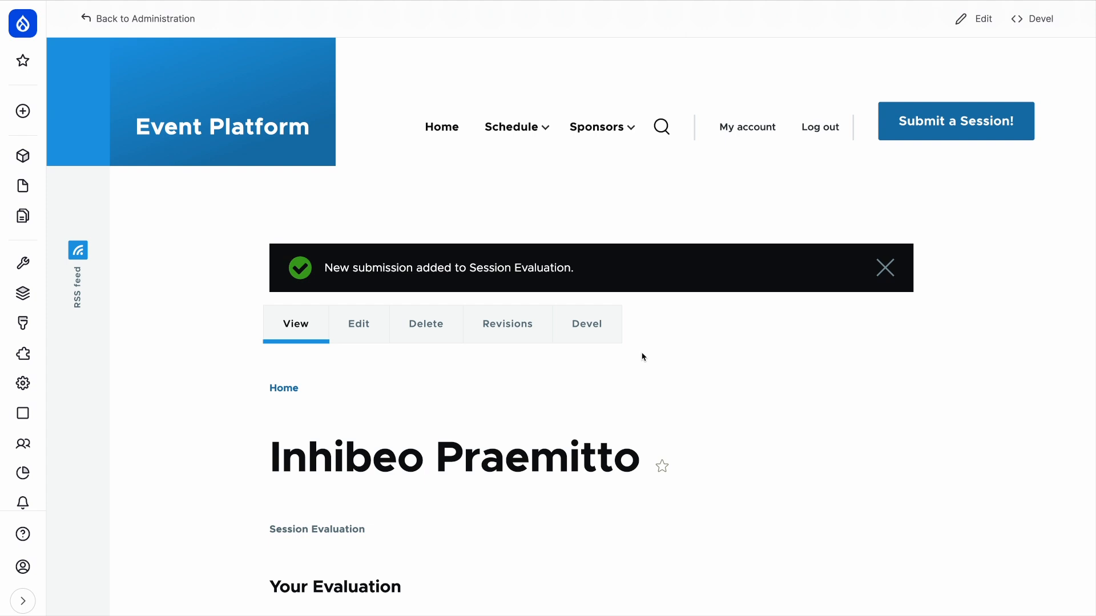
Step: Return to the proposed sessions ratings list and look over the unrated sessions and the Already Rated By You section
{"action": "scroll", "coordinate": [644, 357], "scroll_direction": "down", "scroll_amount": 6}
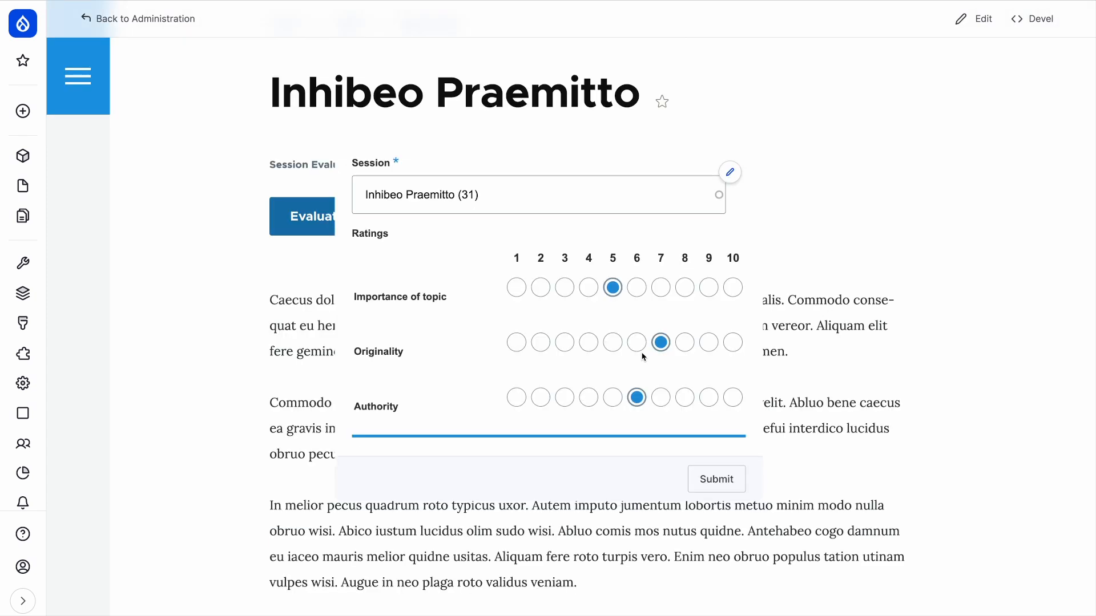
{"action": "key", "text": "alt+Left"}
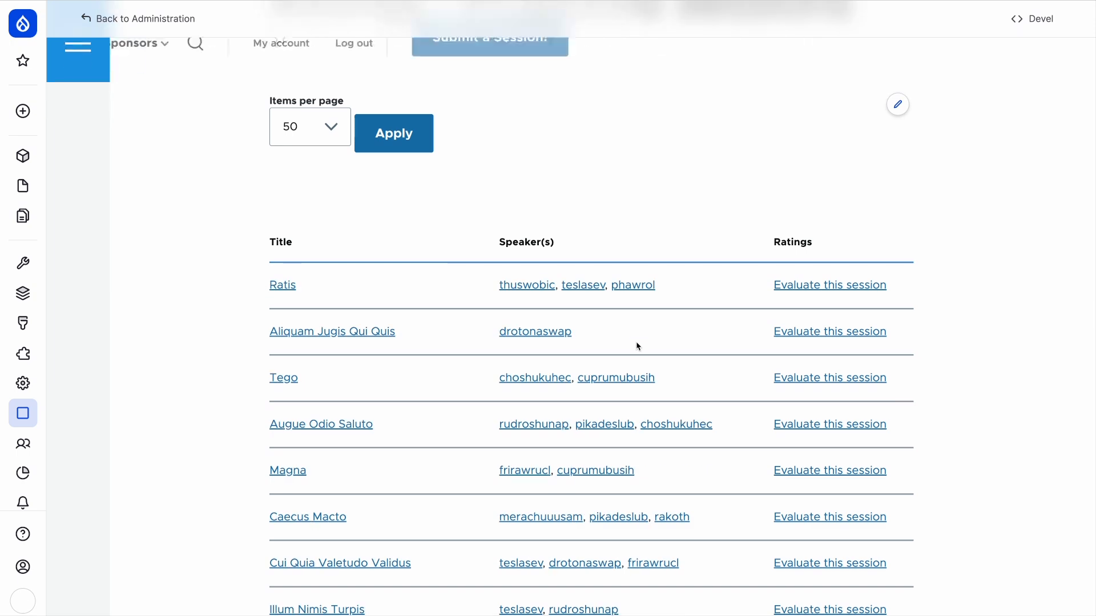
{"action": "scroll", "coordinate": [625, 364], "scroll_direction": "down", "scroll_amount": 2}
{"action": "scroll", "coordinate": [626, 365], "scroll_direction": "down", "scroll_amount": 20}
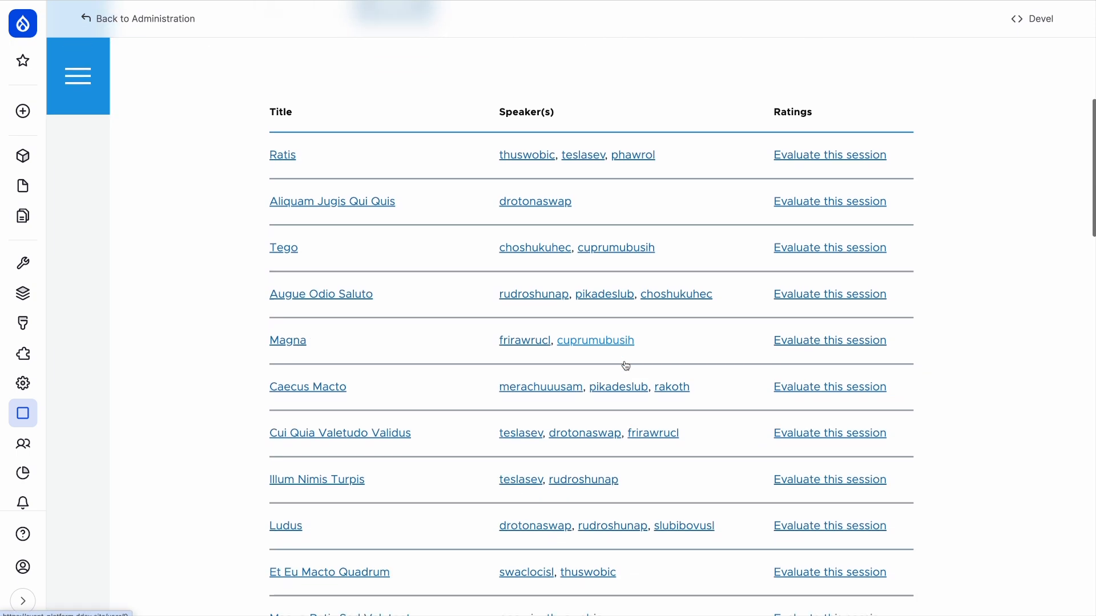
{"action": "scroll", "coordinate": [627, 365], "scroll_direction": "up", "scroll_amount": 10}
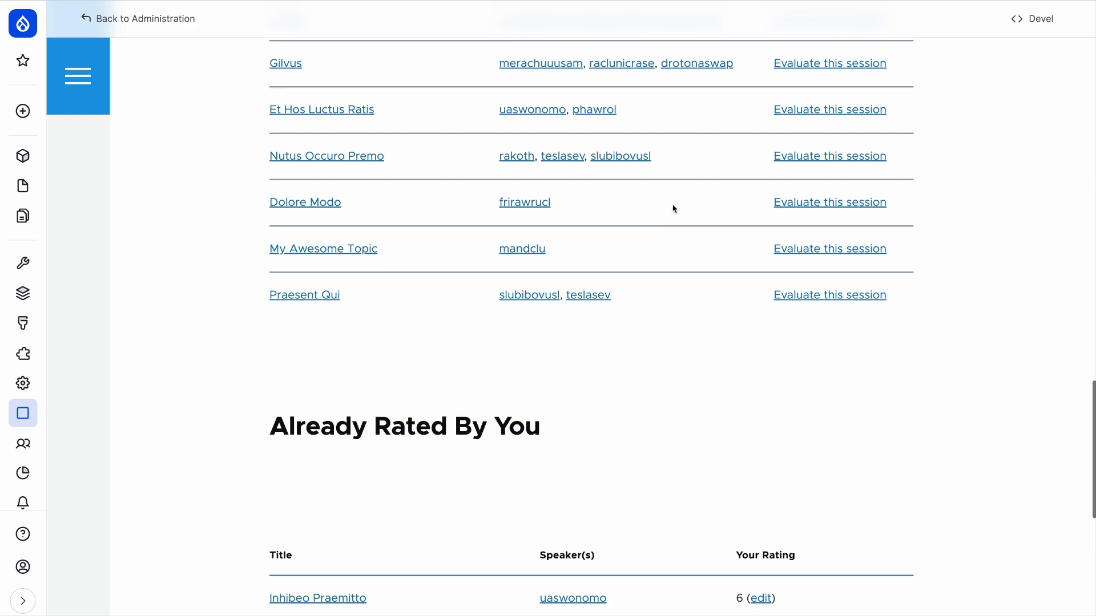
{"action": "scroll", "coordinate": [674, 209], "scroll_direction": "up", "scroll_amount": 15}
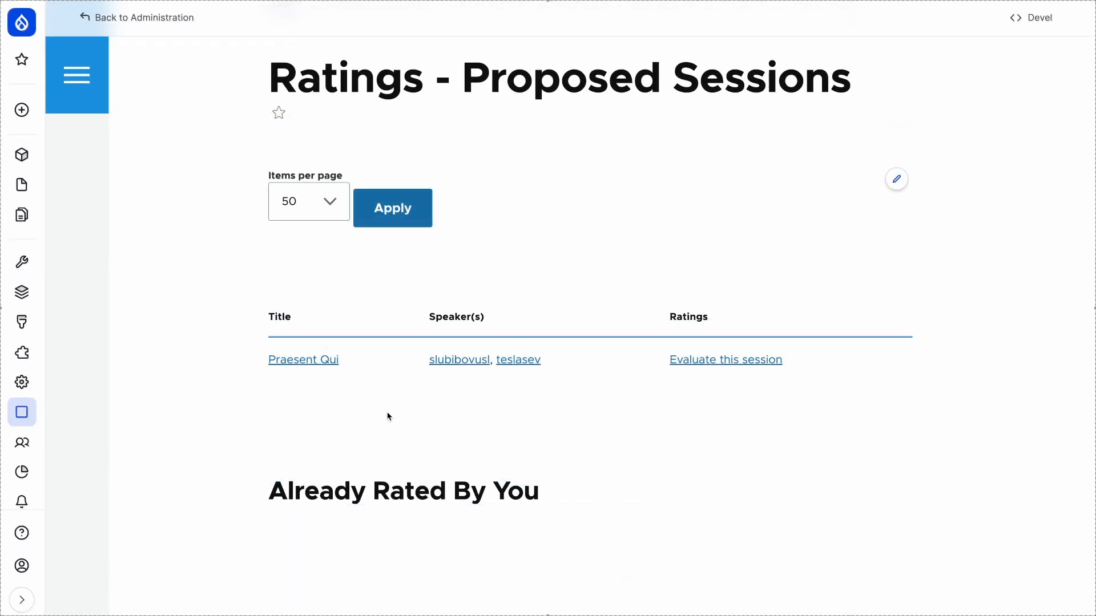
Step: Submit an evaluation of the Praesent Qui session, rating importance of topic 5 and authority 7
{"action": "left_click", "coordinate": [315, 363]}
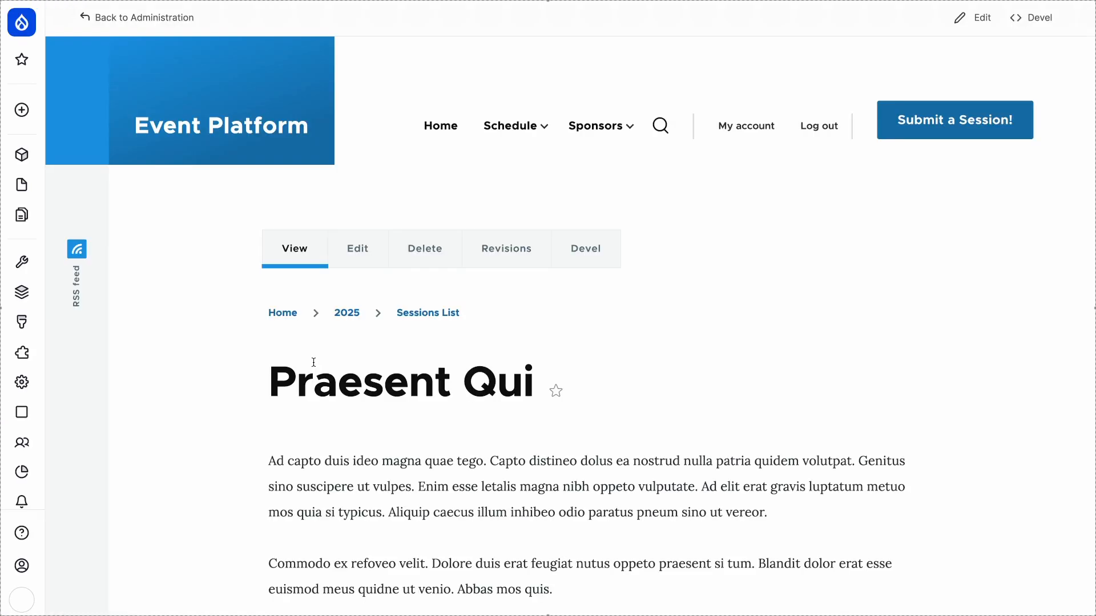
{"action": "left_click", "coordinate": [343, 506]}
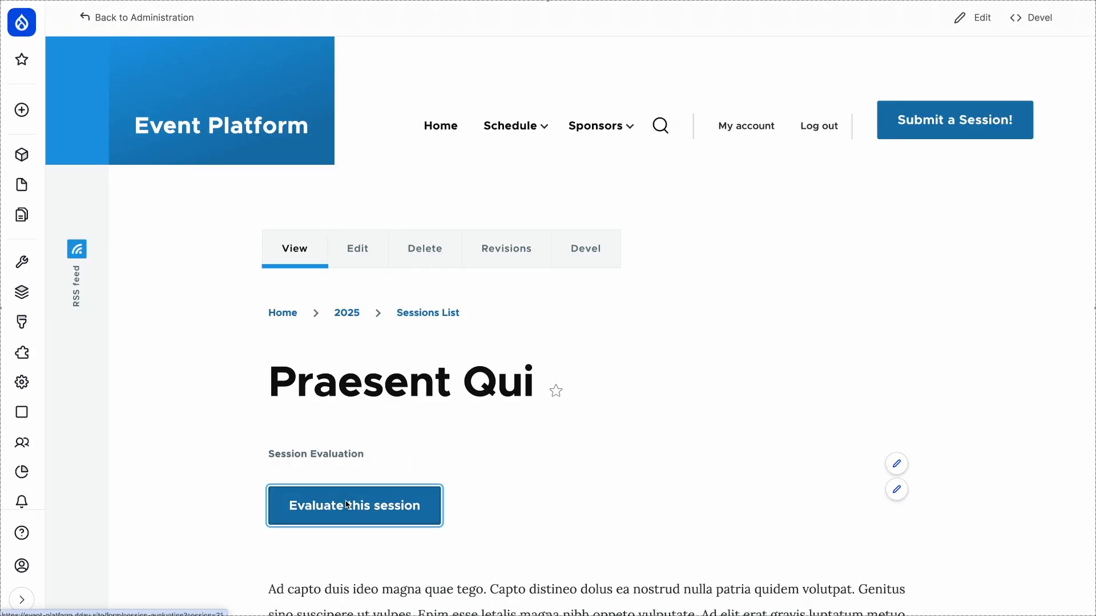
{"action": "left_click", "coordinate": [611, 286]}
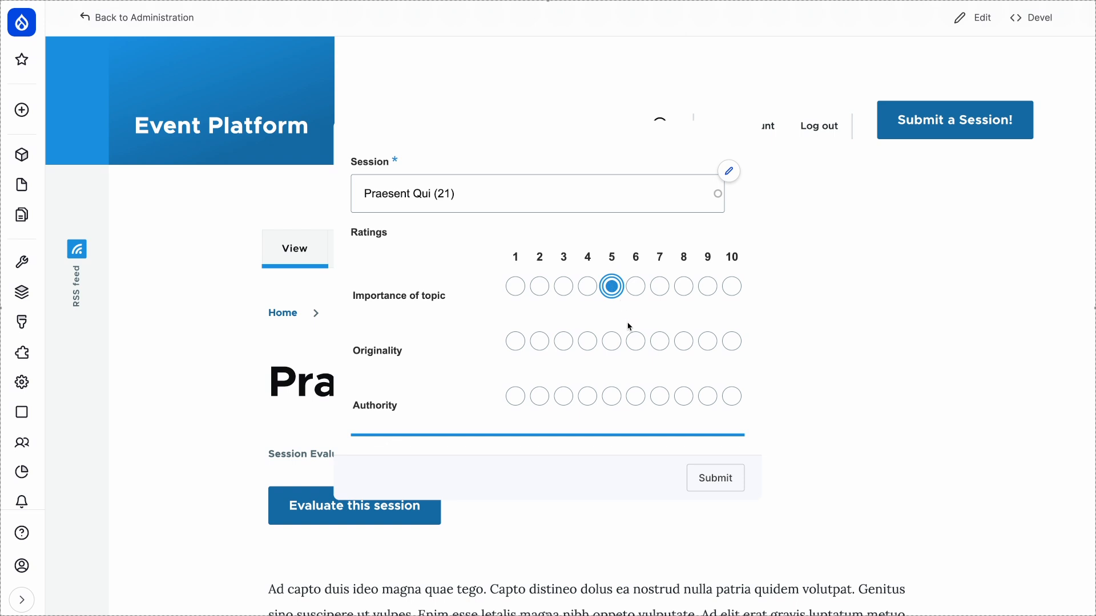
{"action": "left_click", "coordinate": [666, 403]}
{"action": "left_click", "coordinate": [713, 477]}
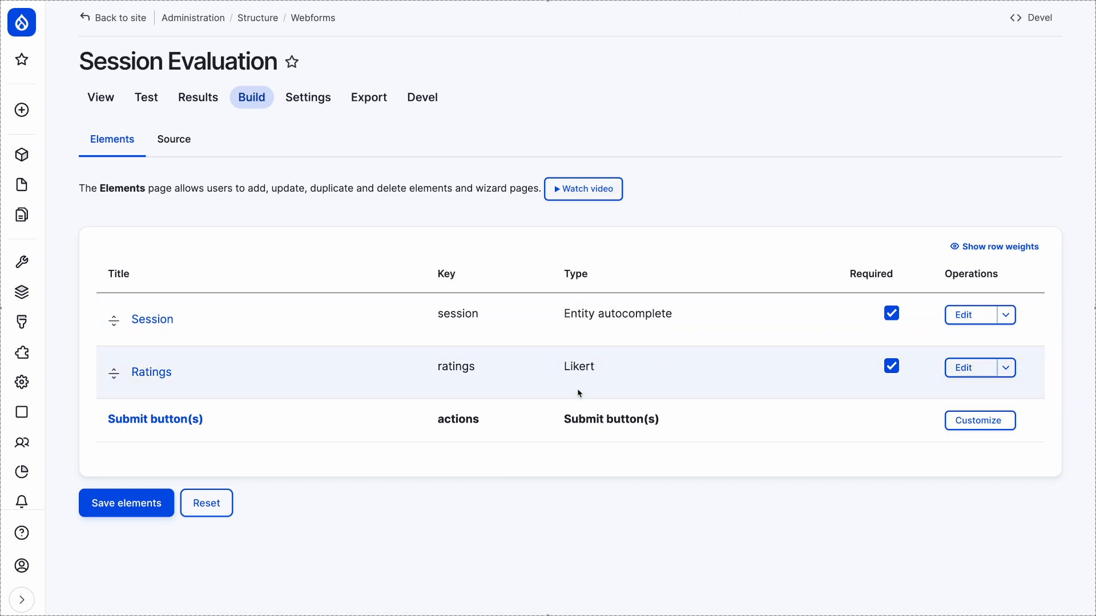
Step: Open the Ratings element of the Session Evaluation webform and examine its Likert questions
{"action": "left_click", "coordinate": [967, 369]}
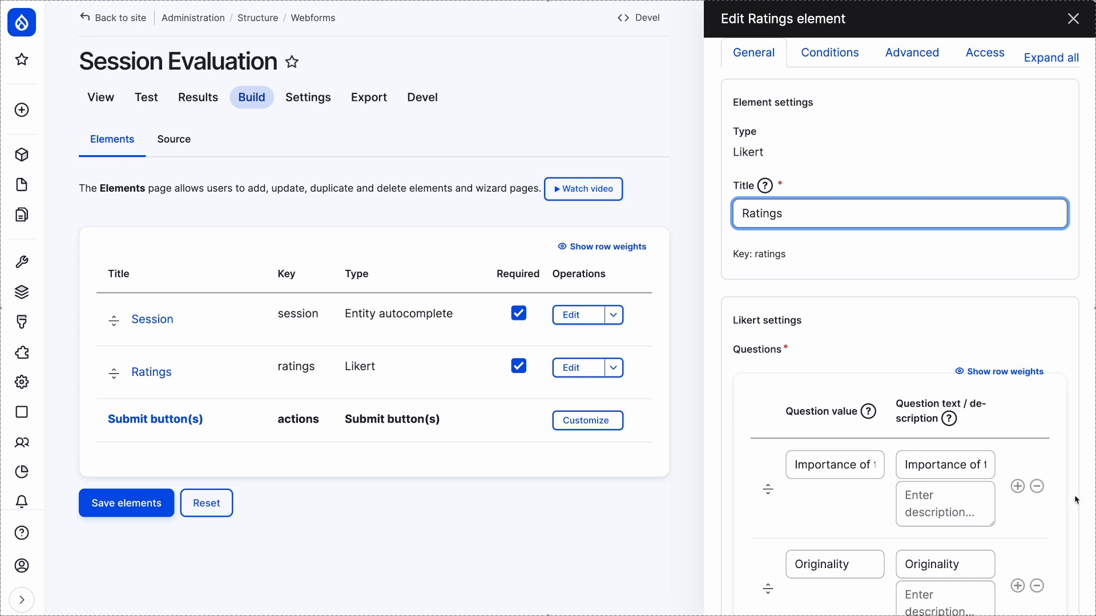
{"action": "scroll", "coordinate": [1028, 451], "scroll_direction": "down", "scroll_amount": 8}
{"action": "scroll", "coordinate": [1028, 451], "scroll_direction": "up", "scroll_amount": 2}
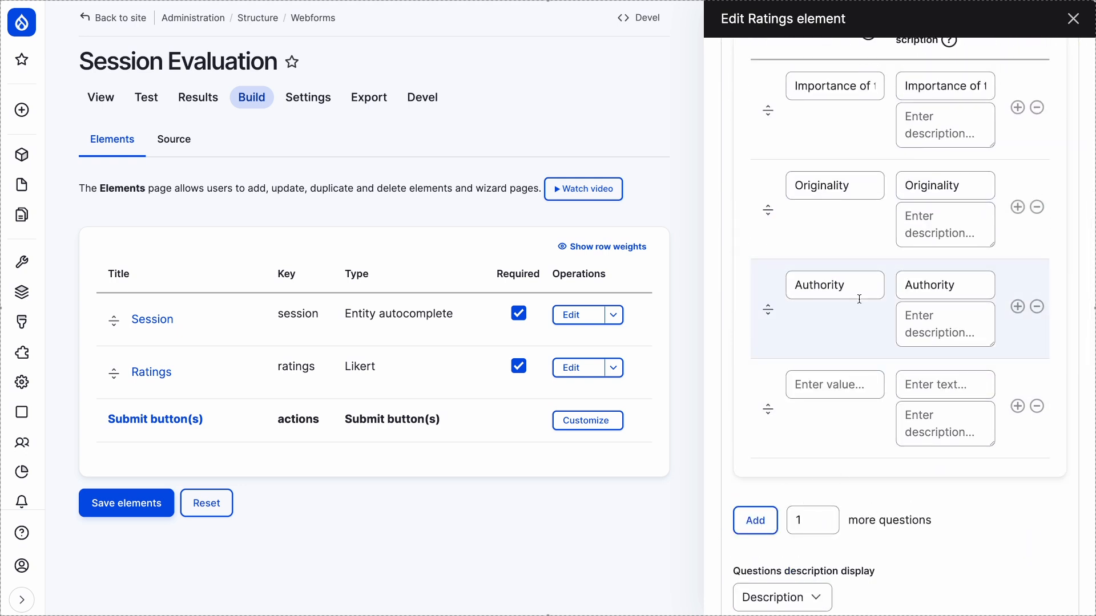
{"action": "left_click", "coordinate": [905, 279]}
{"action": "scroll", "coordinate": [905, 279], "scroll_direction": "up", "scroll_amount": 4}
{"action": "scroll", "coordinate": [905, 288], "scroll_direction": "down", "scroll_amount": 3}
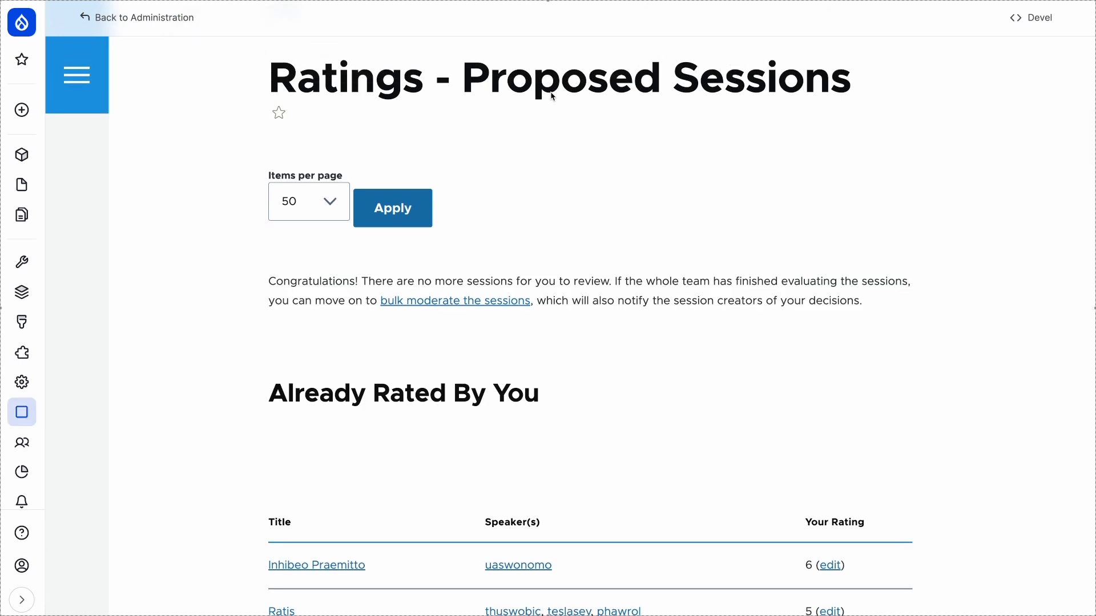
Step: Follow the bulk moderation link from the ratings page and look over the proposed sessions with their scores, audiences and categories
{"action": "scroll", "coordinate": [607, 413], "scroll_direction": "down", "scroll_amount": 8}
{"action": "scroll", "coordinate": [608, 416], "scroll_direction": "up", "scroll_amount": 7}
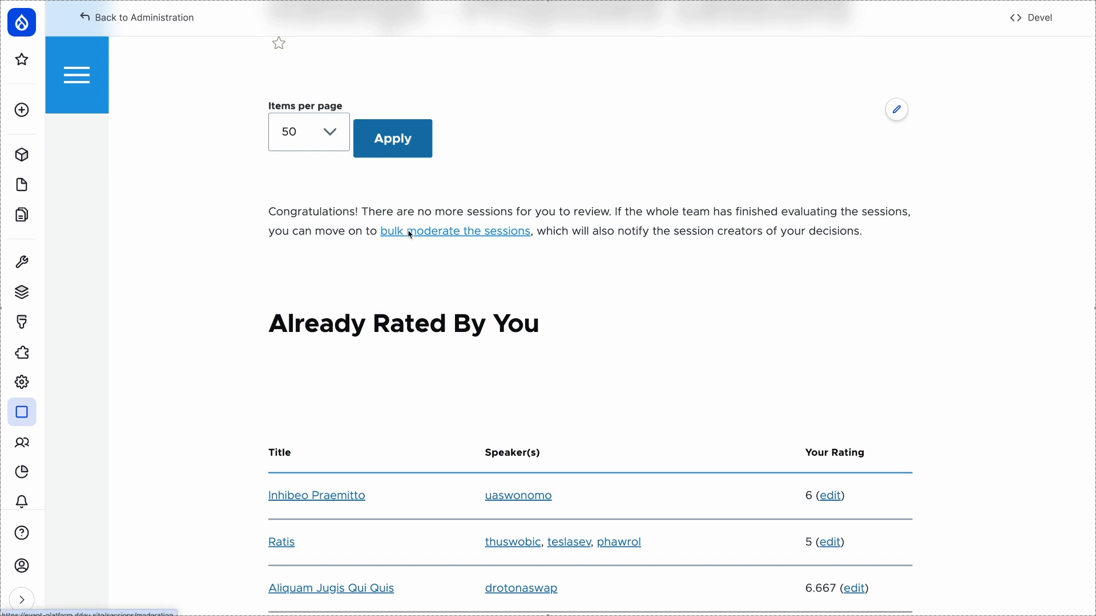
{"action": "left_click", "coordinate": [431, 243]}
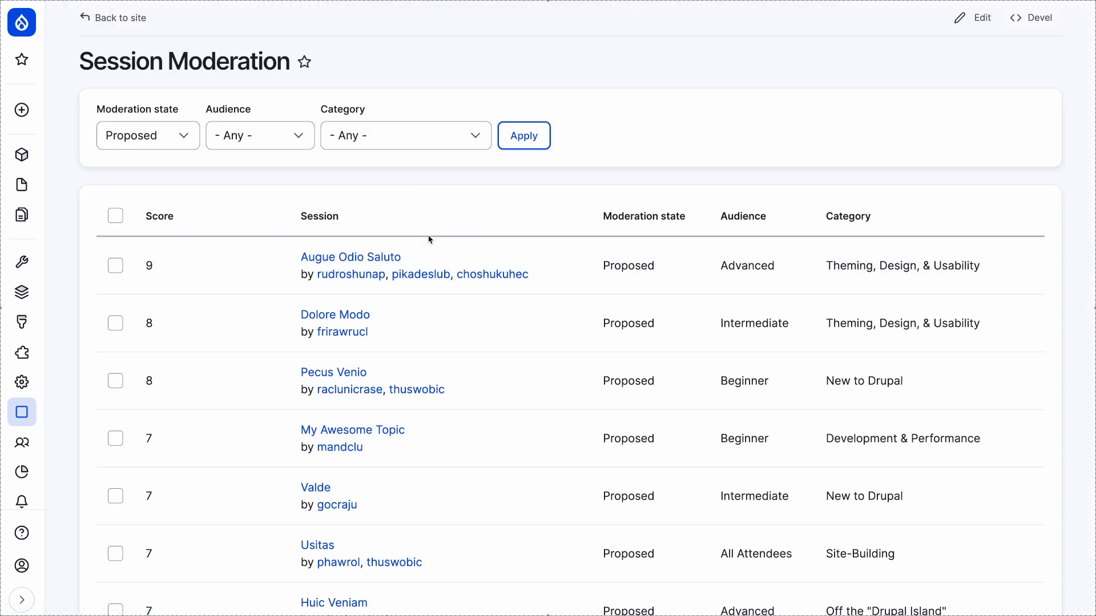
{"action": "scroll", "coordinate": [431, 240], "scroll_direction": "down", "scroll_amount": 6}
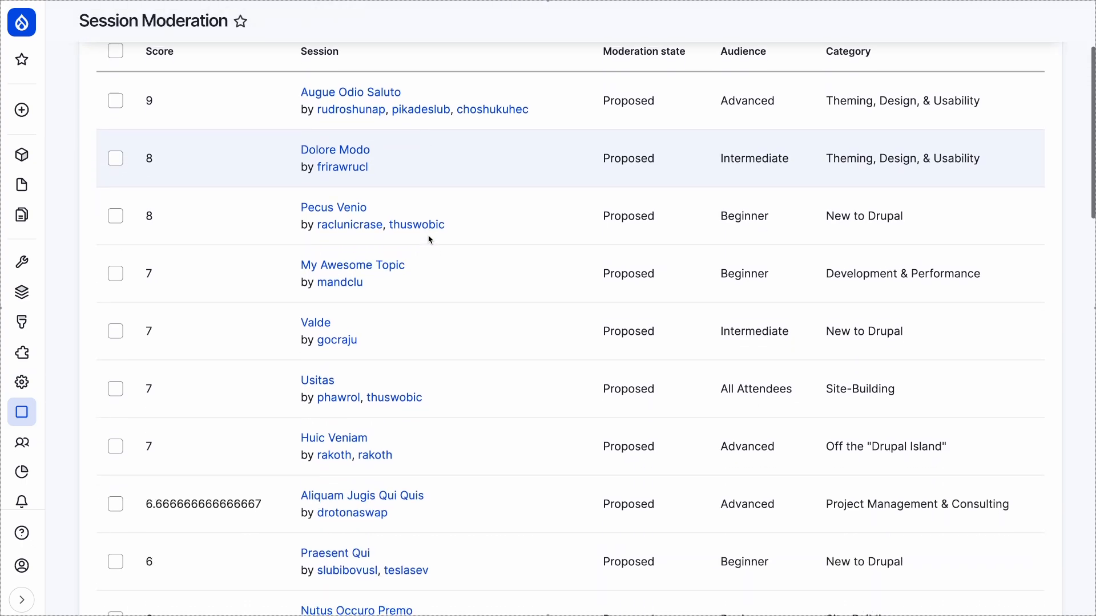
{"action": "scroll", "coordinate": [431, 240], "scroll_direction": "down", "scroll_amount": 18}
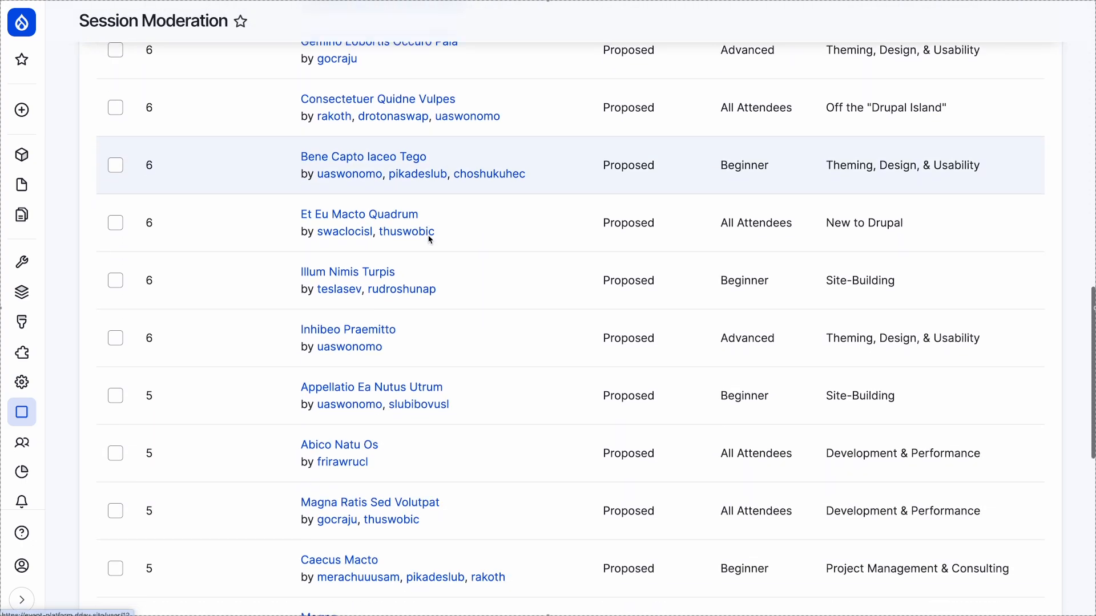
{"action": "scroll", "coordinate": [431, 240], "scroll_direction": "down", "scroll_amount": 2}
{"action": "scroll", "coordinate": [431, 240], "scroll_direction": "up", "scroll_amount": 19}
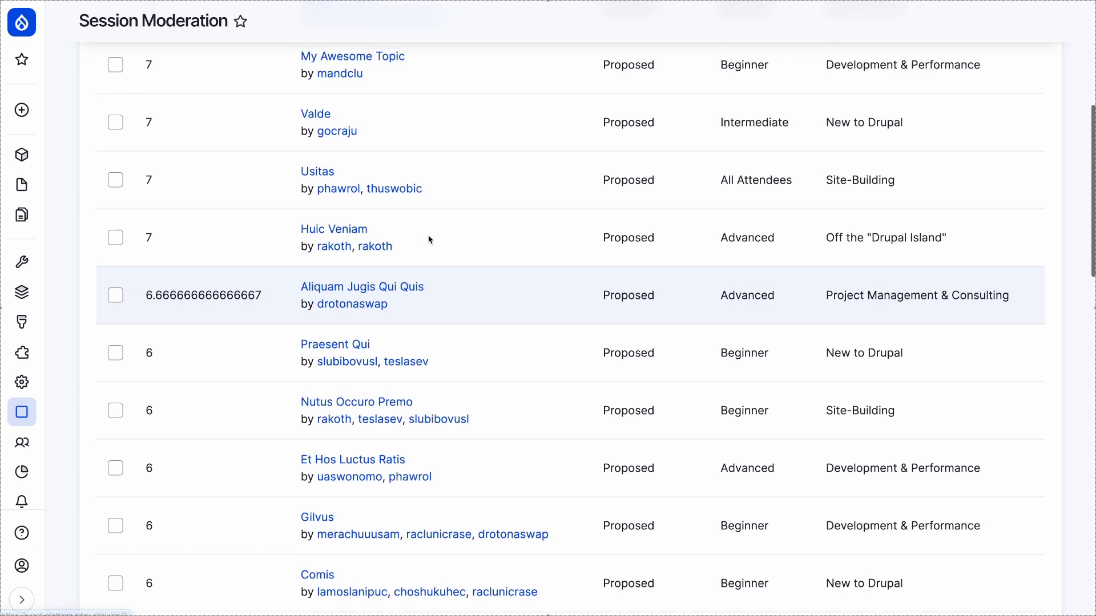
{"action": "scroll", "coordinate": [431, 240], "scroll_direction": "up", "scroll_amount": 3}
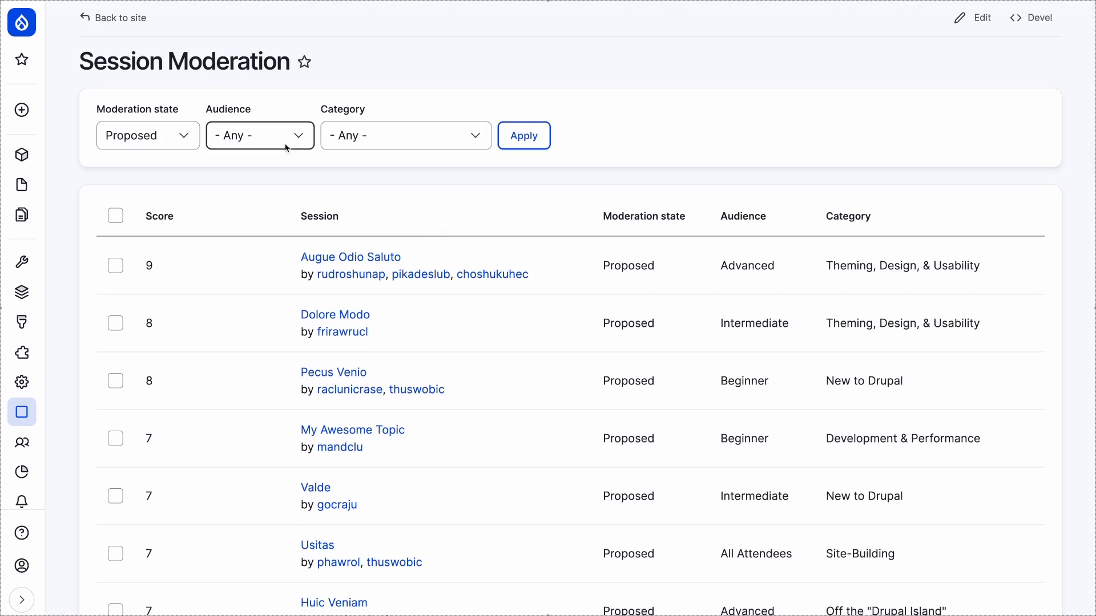
Step: Filter the proposed sessions to the Beginner audience
{"action": "left_click", "coordinate": [283, 140]}
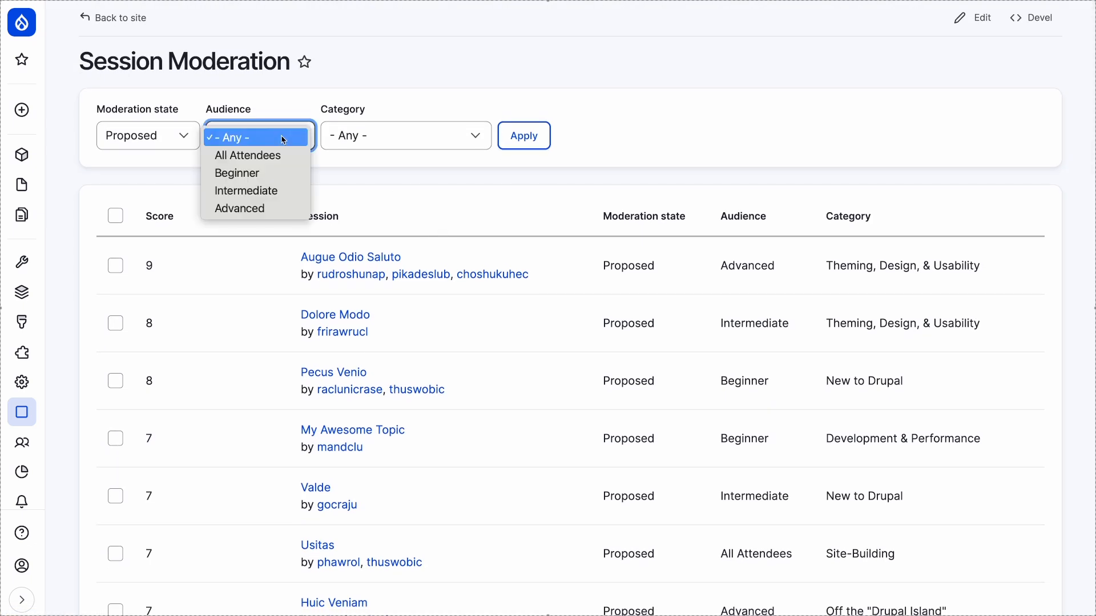
{"action": "left_click", "coordinate": [274, 172]}
{"action": "left_click", "coordinate": [524, 136]}
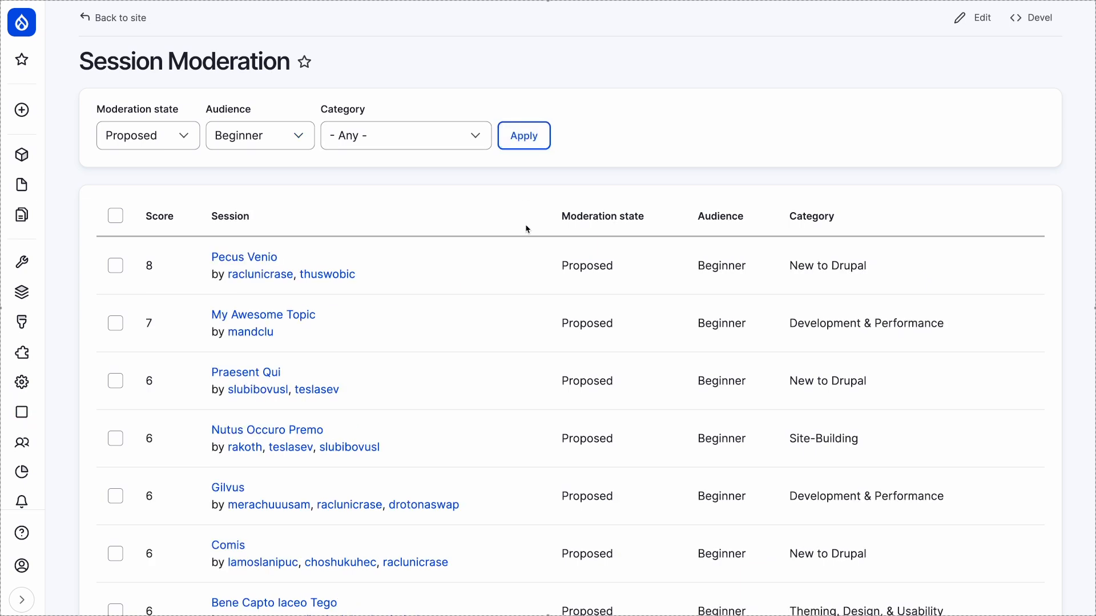
Step: Accept the eight Beginner sessions from Pecus Venio through Illum Nimis Turpis with the Accept sessions bulk action
{"action": "scroll", "coordinate": [527, 247], "scroll_direction": "down", "scroll_amount": 1}
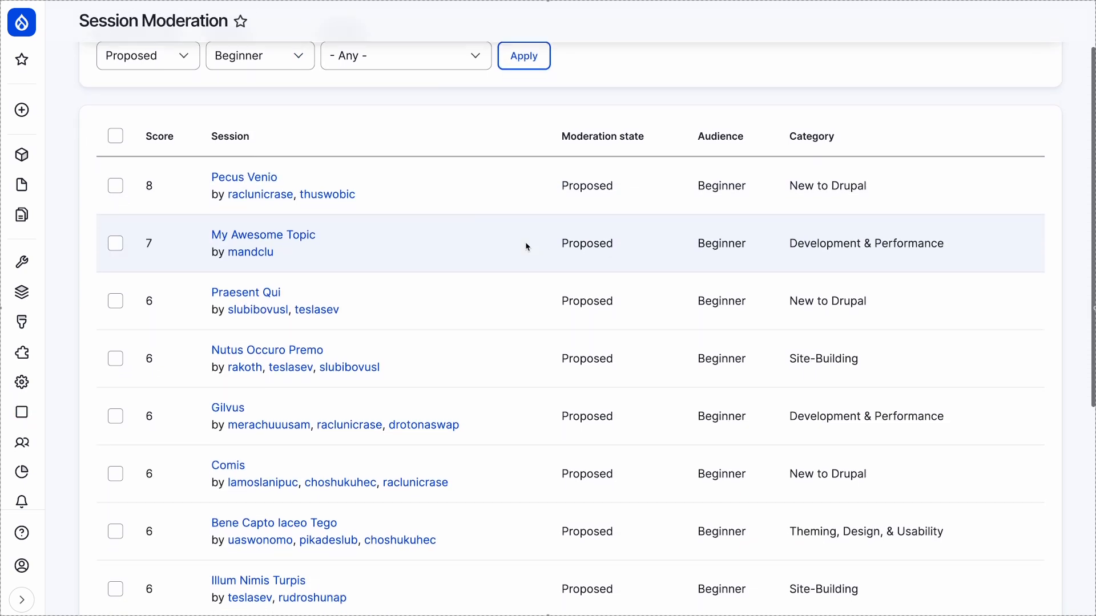
{"action": "scroll", "coordinate": [527, 247], "scroll_direction": "down", "scroll_amount": 1}
{"action": "left_click", "coordinate": [116, 142]}
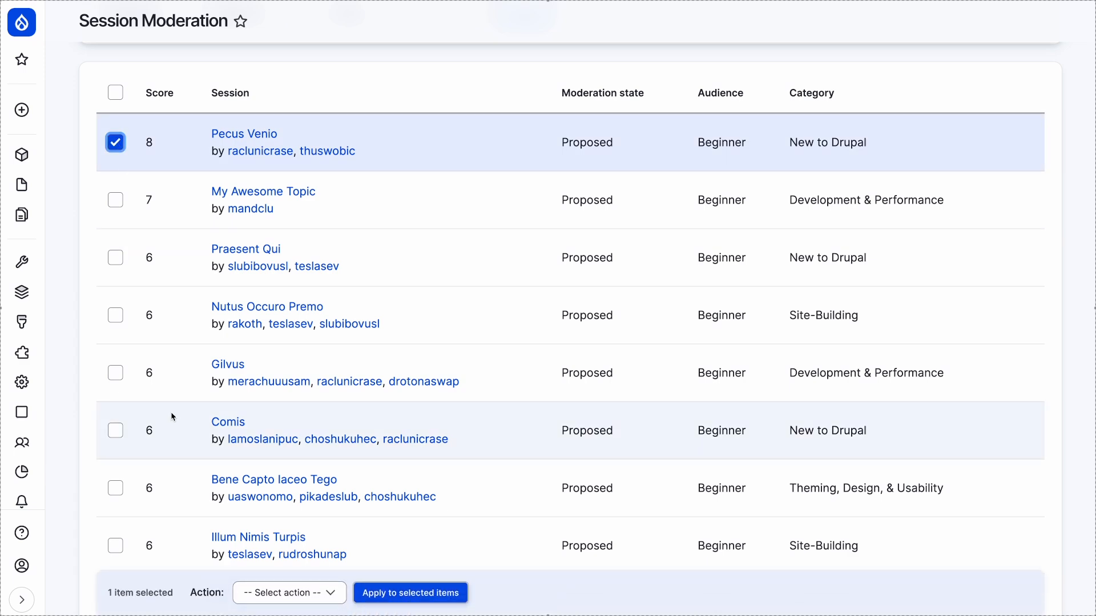
{"action": "scroll", "coordinate": [171, 416], "scroll_direction": "down", "scroll_amount": 5}
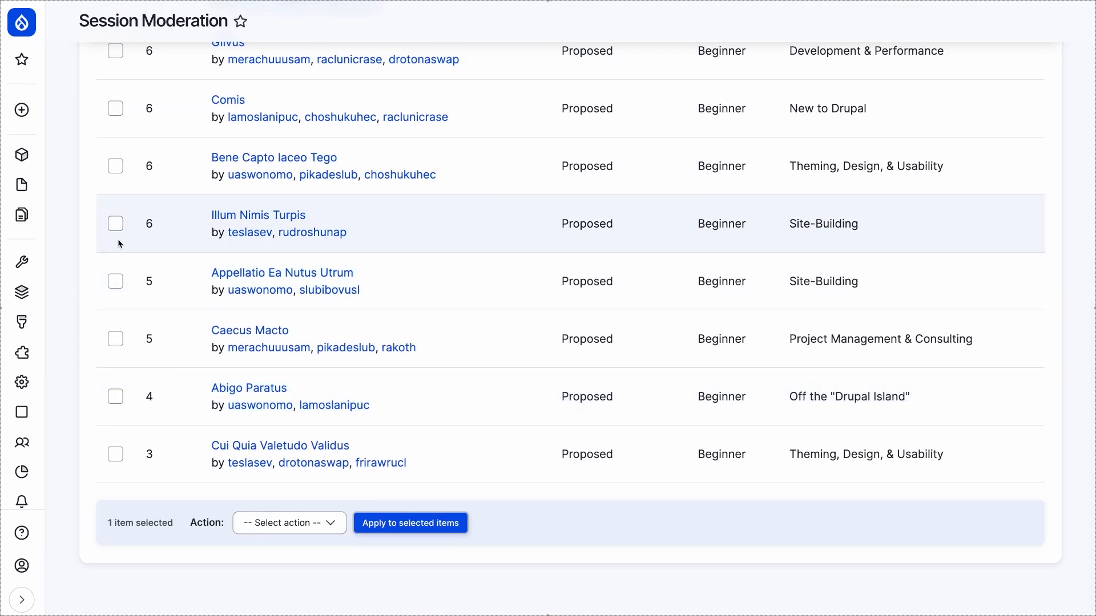
{"action": "left_click", "coordinate": [116, 223], "text": "shift"}
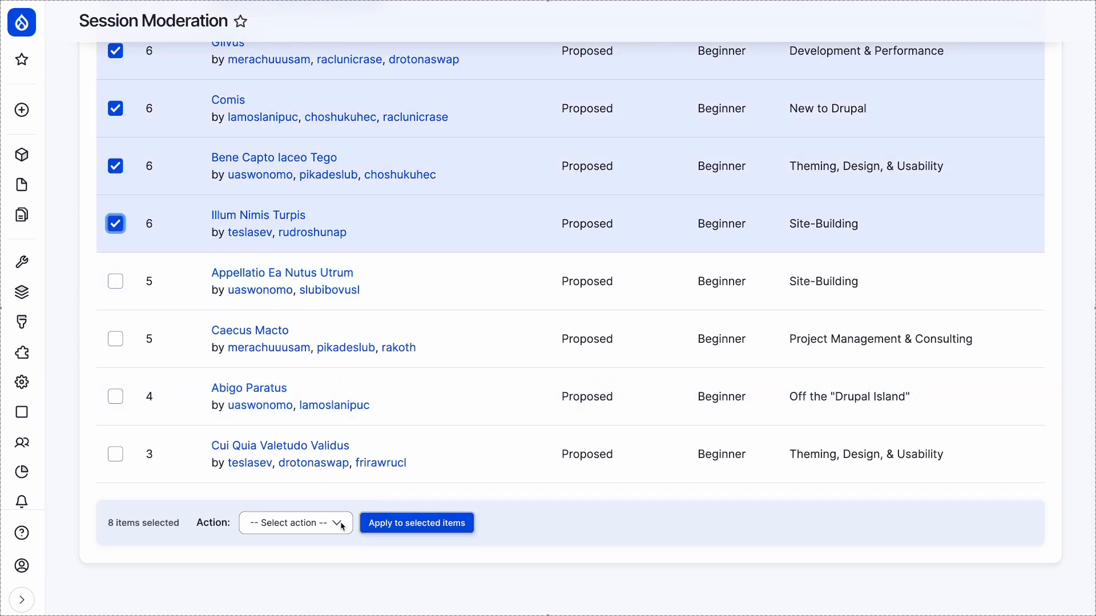
{"action": "left_click", "coordinate": [336, 524]}
{"action": "left_click", "coordinate": [382, 532]}
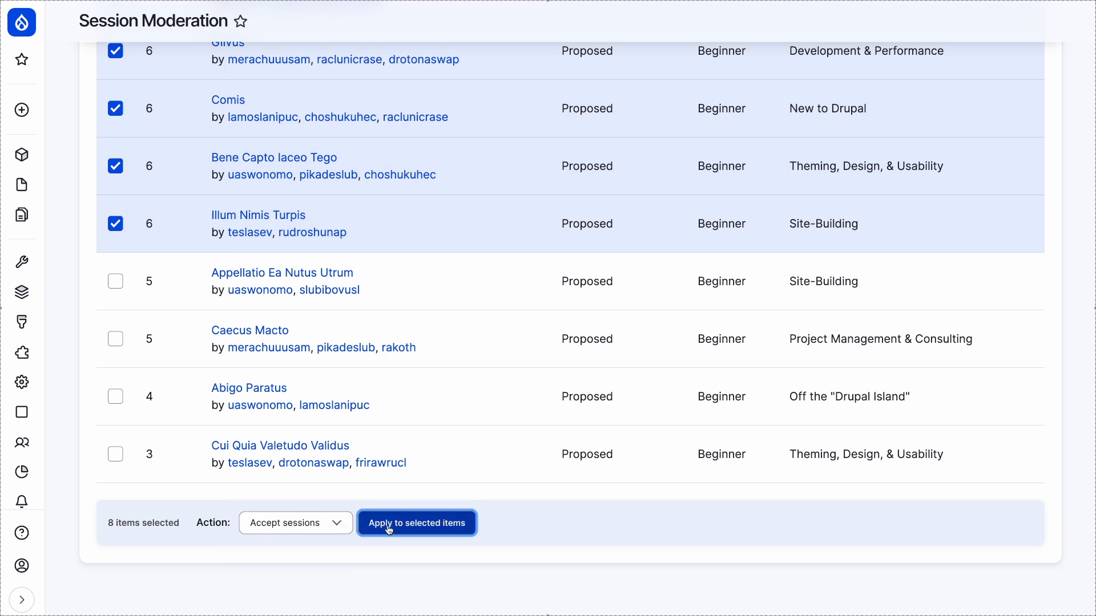
{"action": "left_click", "coordinate": [162, 334]}
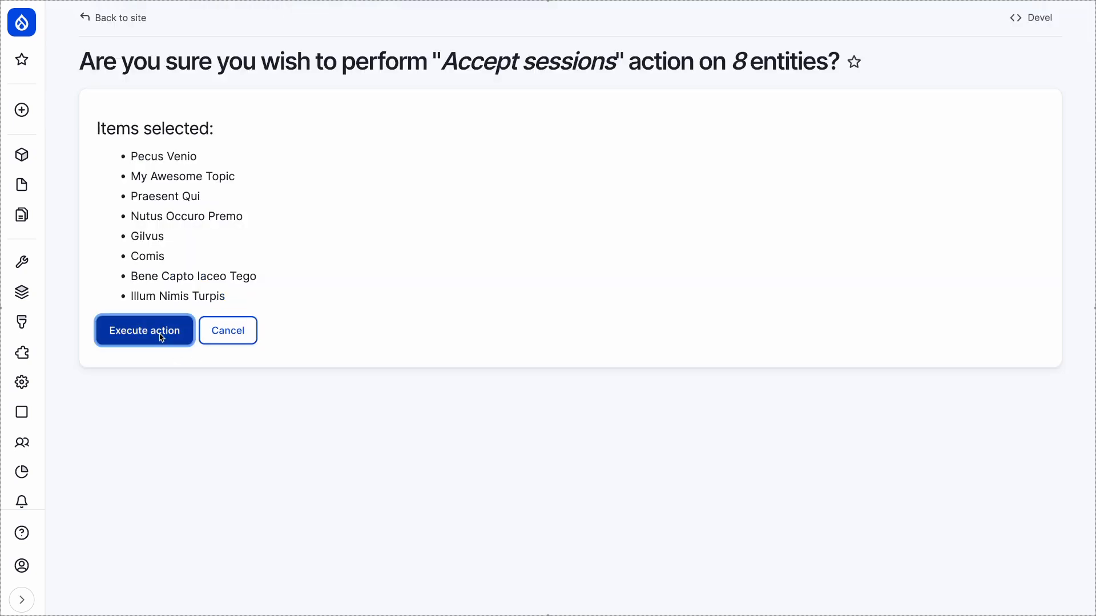
Step: Decline the four remaining proposed Beginner sessions, from Appellatio Ea Nutus Utrum through Cui Quia Valetudo Validus
{"action": "scroll", "coordinate": [168, 391], "scroll_direction": "down", "scroll_amount": 3}
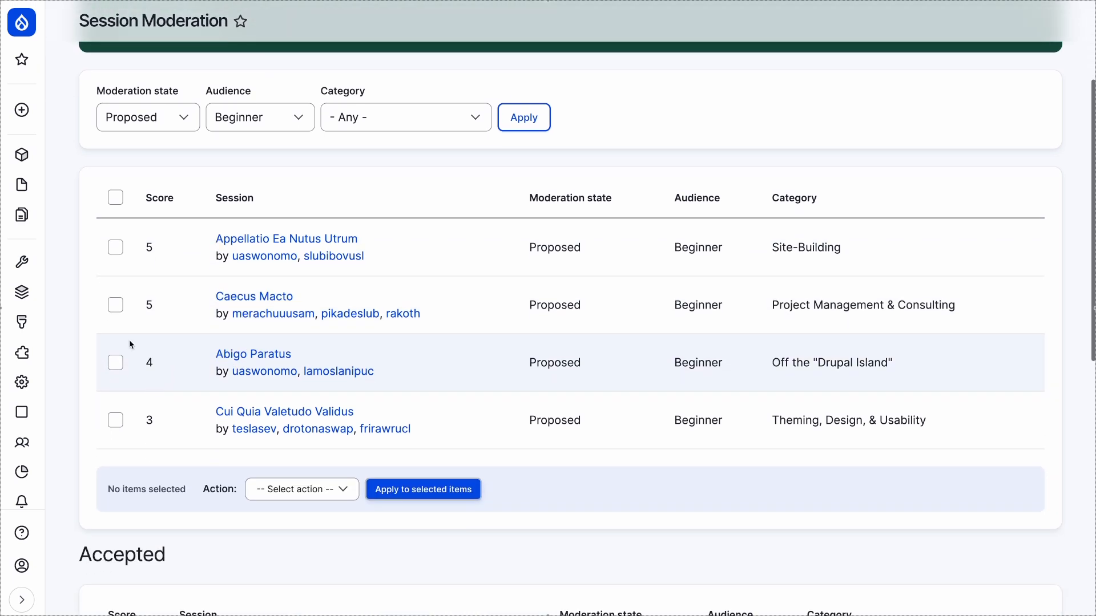
{"action": "left_click", "coordinate": [115, 247]}
{"action": "left_click", "coordinate": [122, 421], "text": "shift"}
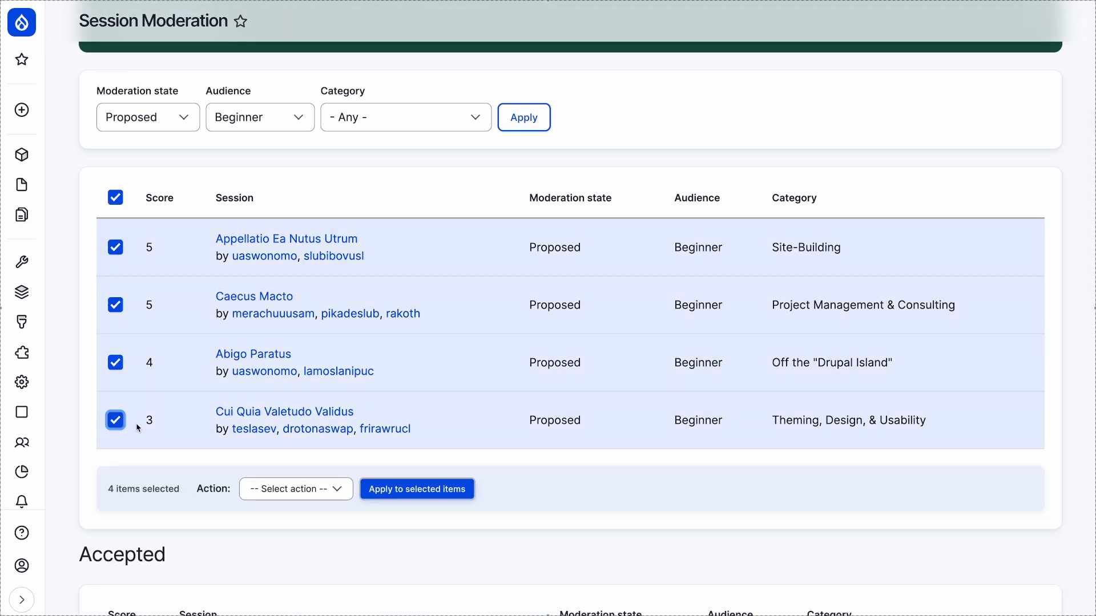
{"action": "left_click", "coordinate": [263, 497]}
{"action": "left_click", "coordinate": [271, 517]}
{"action": "left_click", "coordinate": [398, 495]}
{"action": "left_click", "coordinate": [162, 247]}
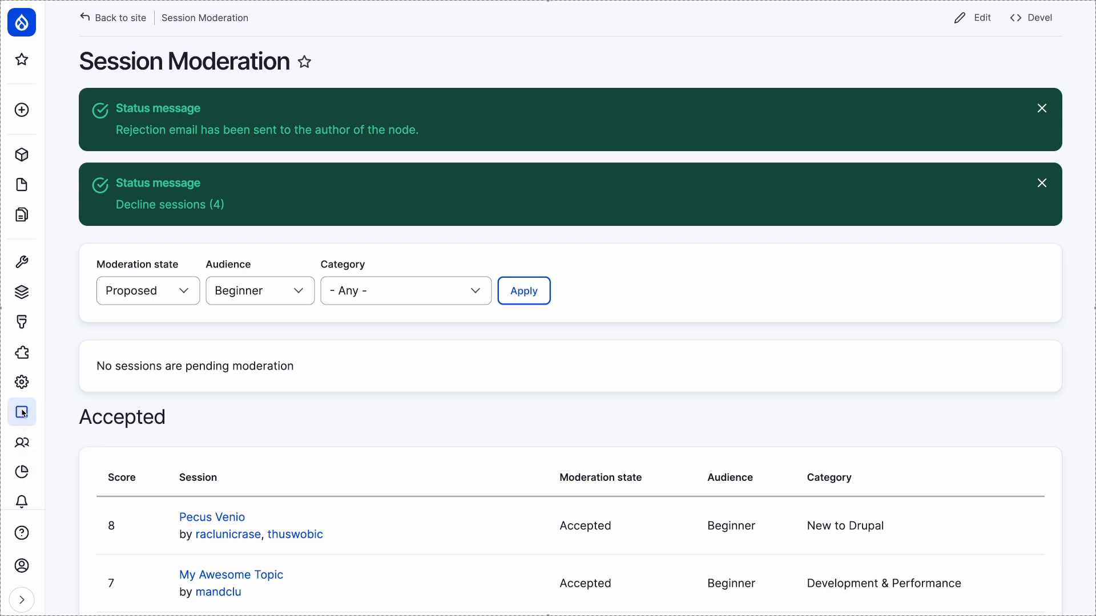
Step: Open the session schedule's Time Slots page and generate time slots with the end date set to 08/15/2025
{"action": "mouse_move", "coordinate": [22, 412]}
{"action": "left_click", "coordinate": [144, 196]}
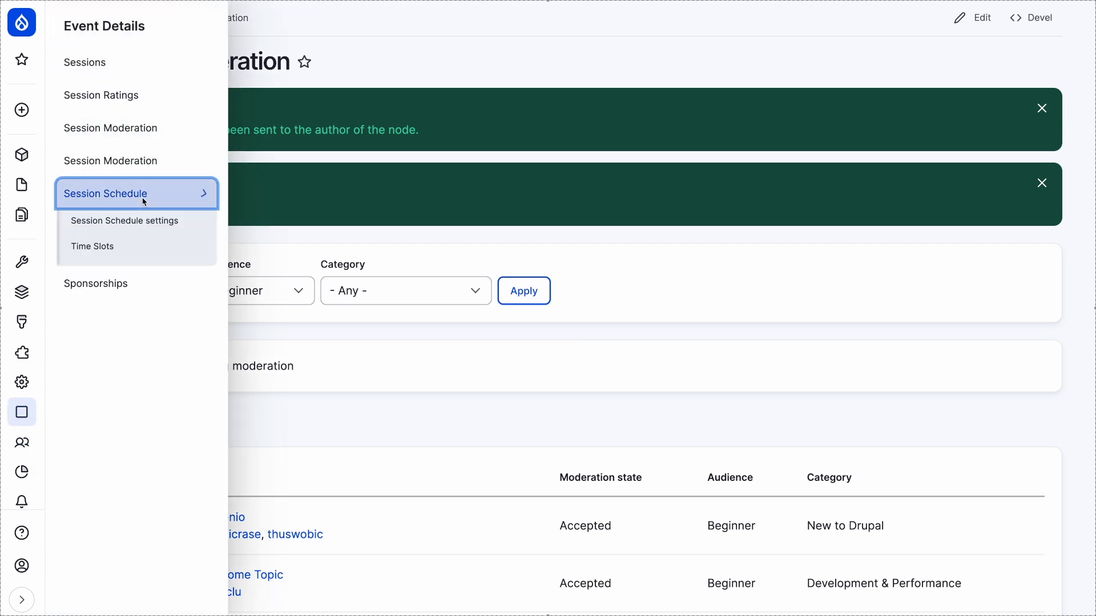
{"action": "left_click", "coordinate": [127, 252]}
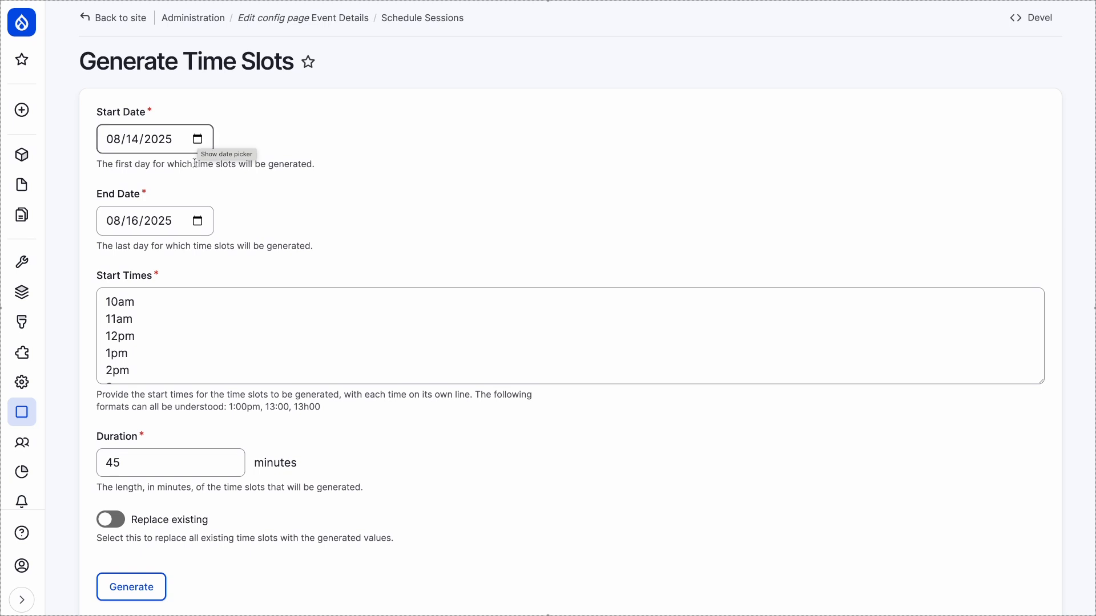
{"action": "left_click", "coordinate": [197, 221]}
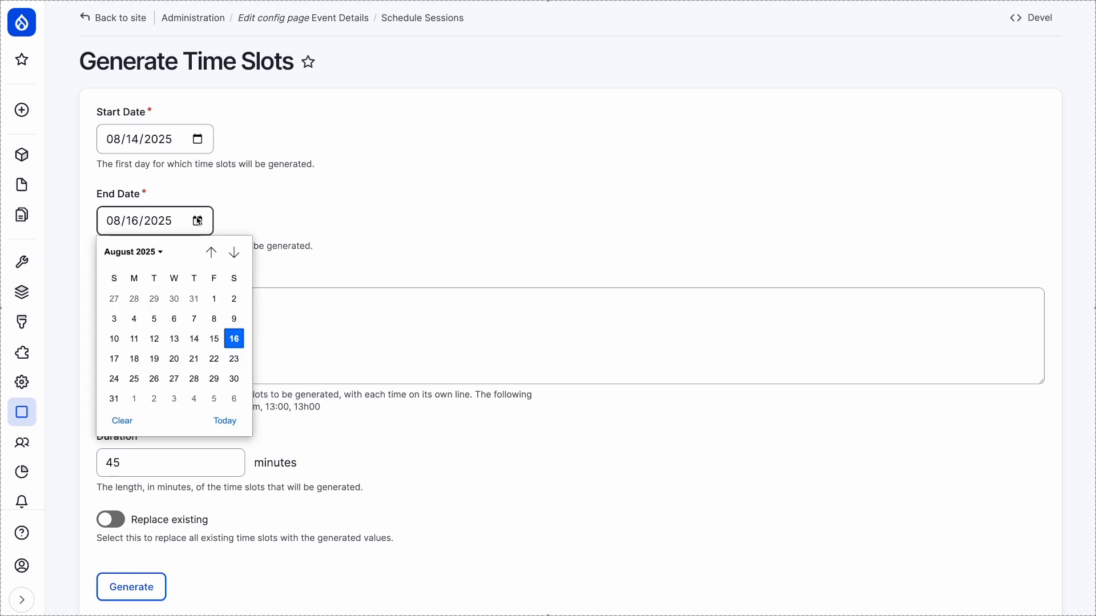
{"action": "left_click", "coordinate": [217, 341]}
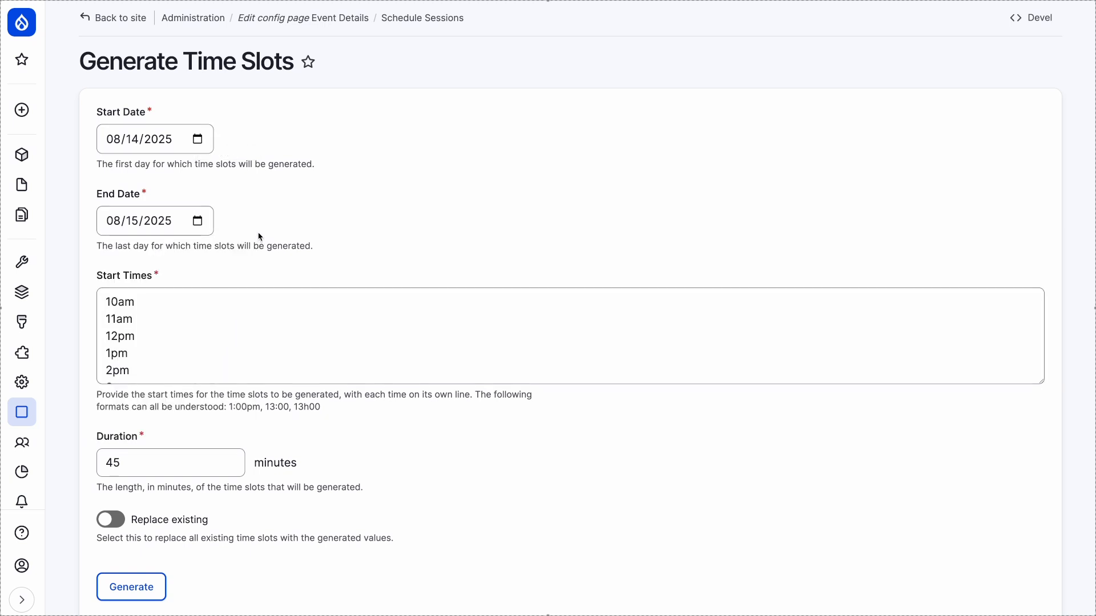
{"action": "scroll", "coordinate": [259, 237], "scroll_direction": "down", "scroll_amount": 1}
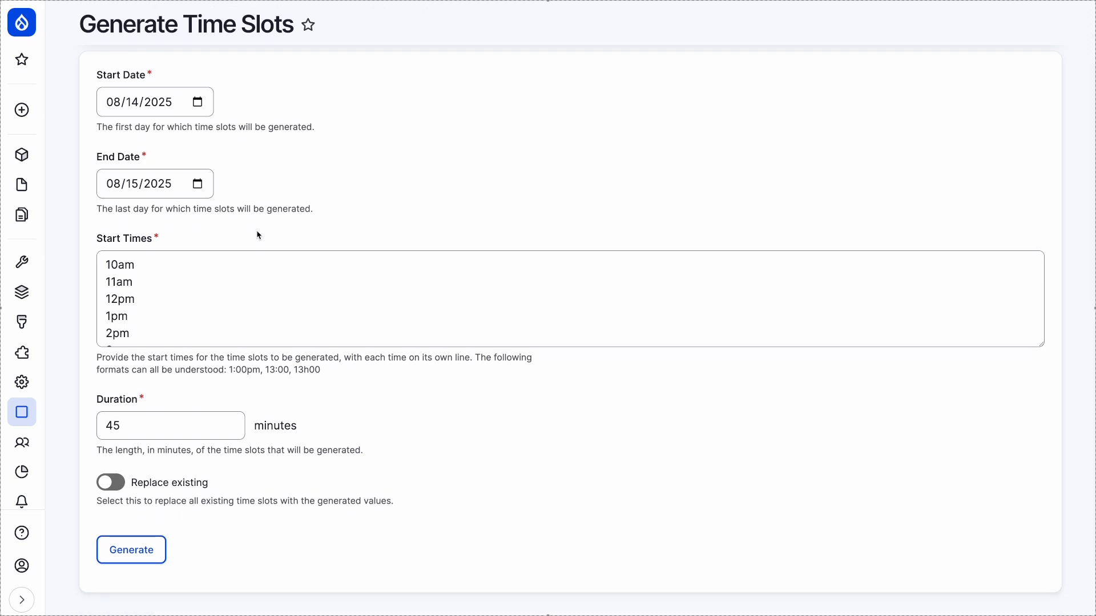
{"action": "left_click", "coordinate": [122, 556]}
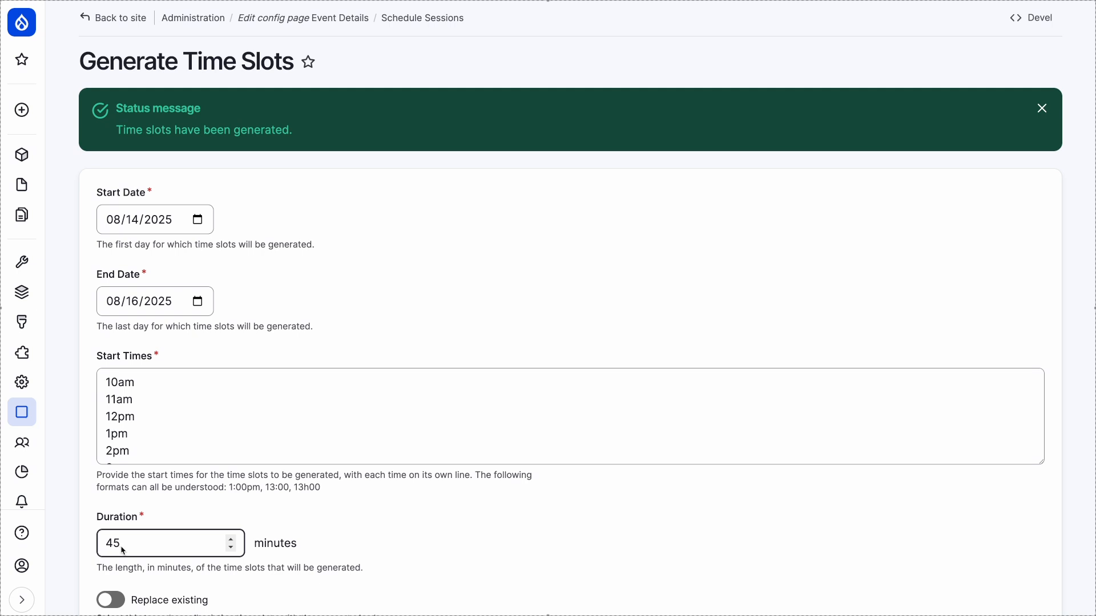
Step: Open the session schedule's settings form to review its content types, workflow states and filters
{"action": "mouse_move", "coordinate": [23, 411]}
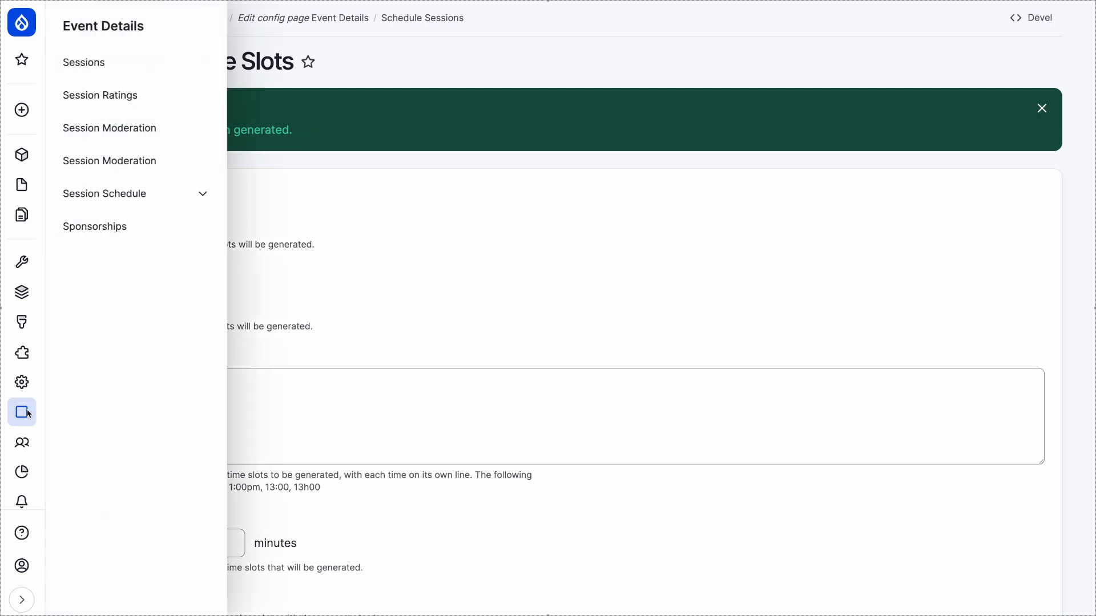
{"action": "left_click", "coordinate": [137, 195]}
{"action": "left_click", "coordinate": [129, 227]}
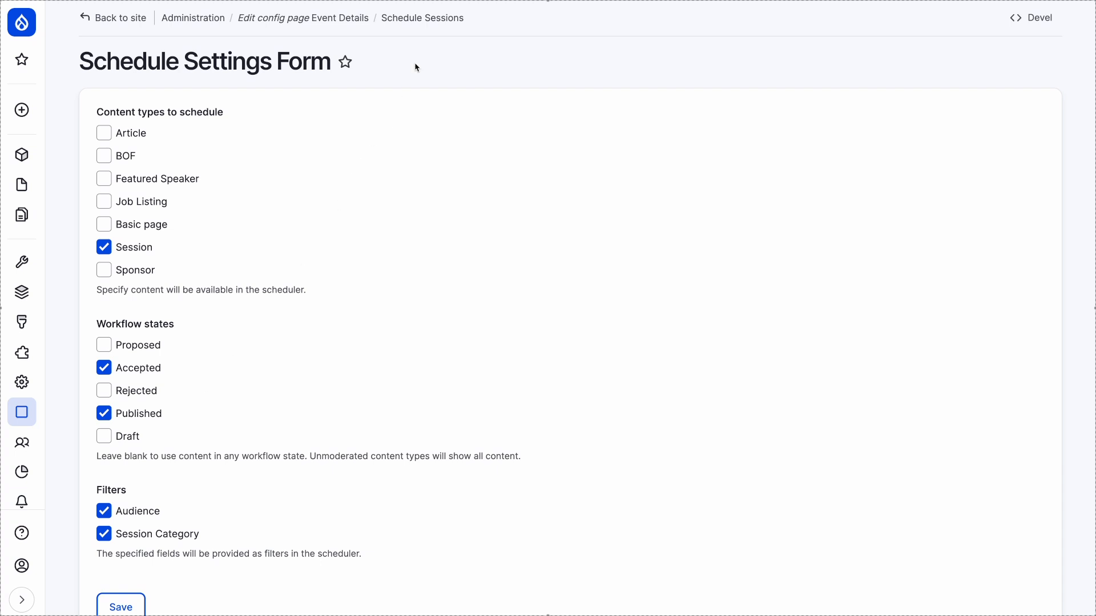
Step: Open the Schedule Sessions grid and place My Awesome Topic at 10:00am and Comis at 11:00am in Room A on Thursday, Aug 14
{"action": "left_click", "coordinate": [429, 18]}
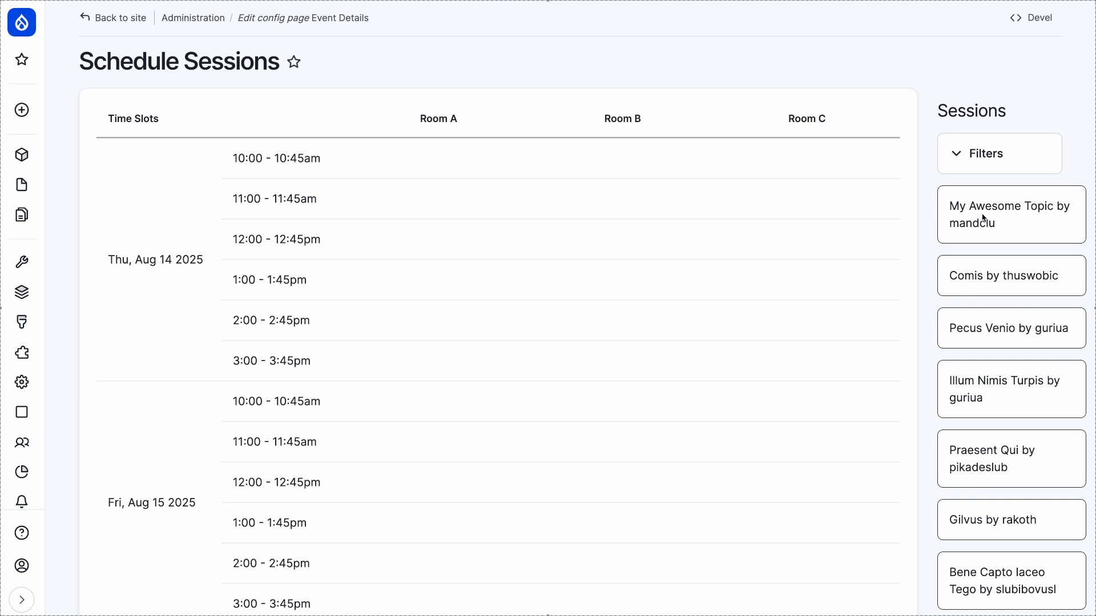
{"action": "left_click_drag", "start_coordinate": [983, 218], "coordinate": [461, 166]}
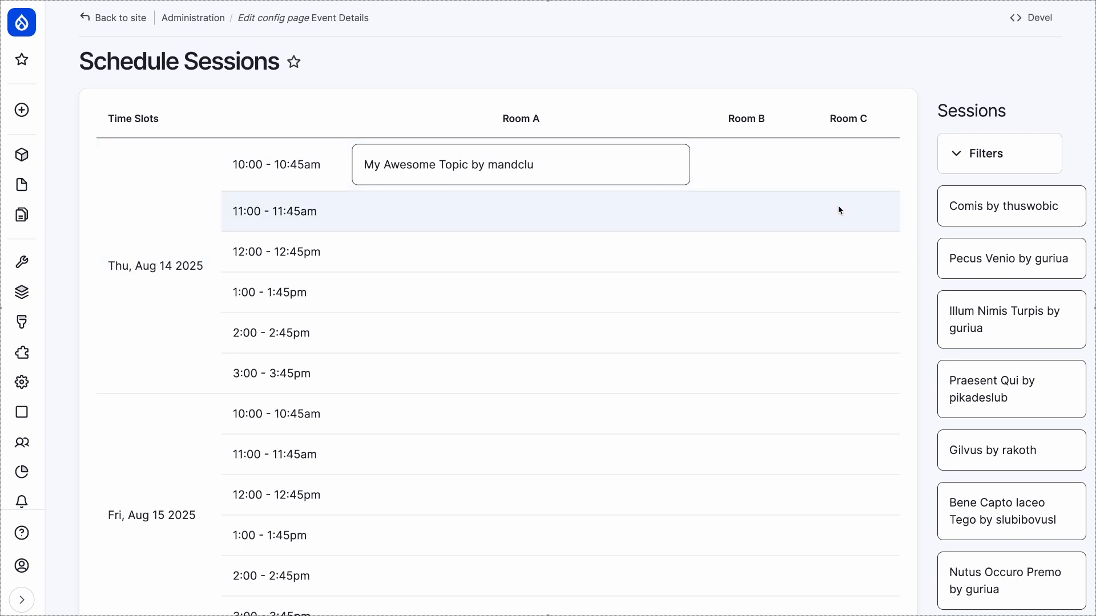
{"action": "left_click_drag", "start_coordinate": [974, 208], "coordinate": [540, 214]}
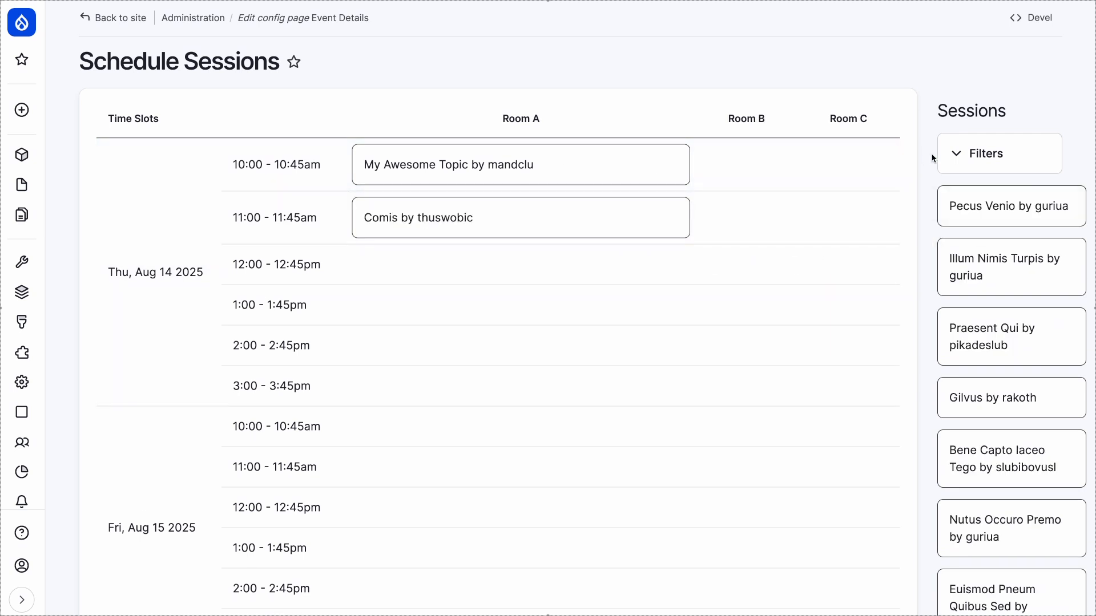
Step: Filter the sessions to the Beginner audience and schedule Pecus Venio in Room B at 12:00pm and Illum Nimis Turpis in Room C at 10:00am Thursday
{"action": "left_click", "coordinate": [983, 153]}
{"action": "left_click", "coordinate": [980, 227]}
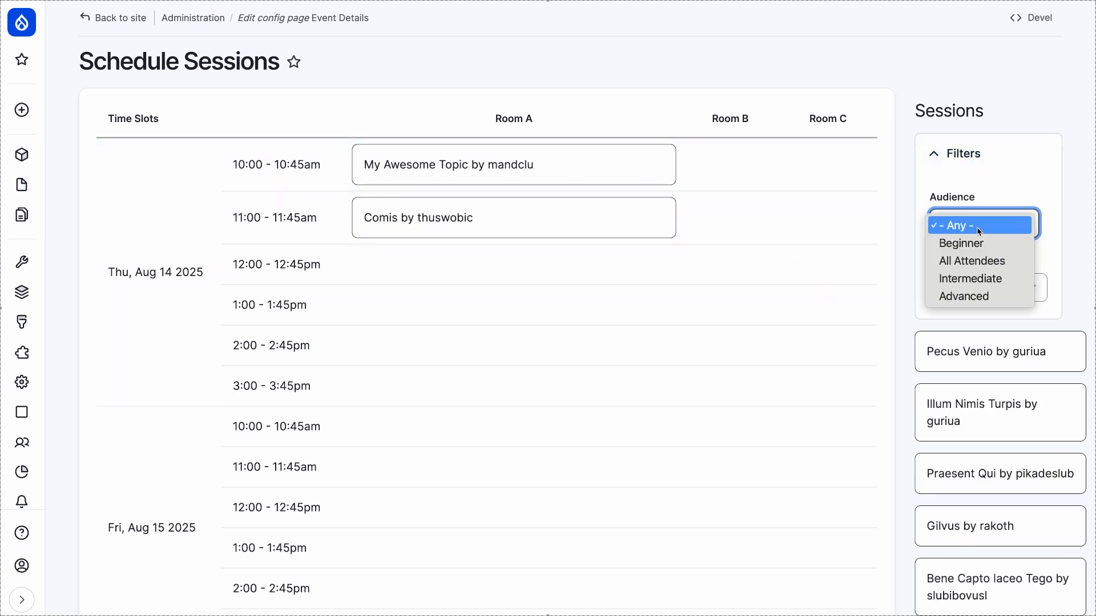
{"action": "left_click", "coordinate": [976, 243]}
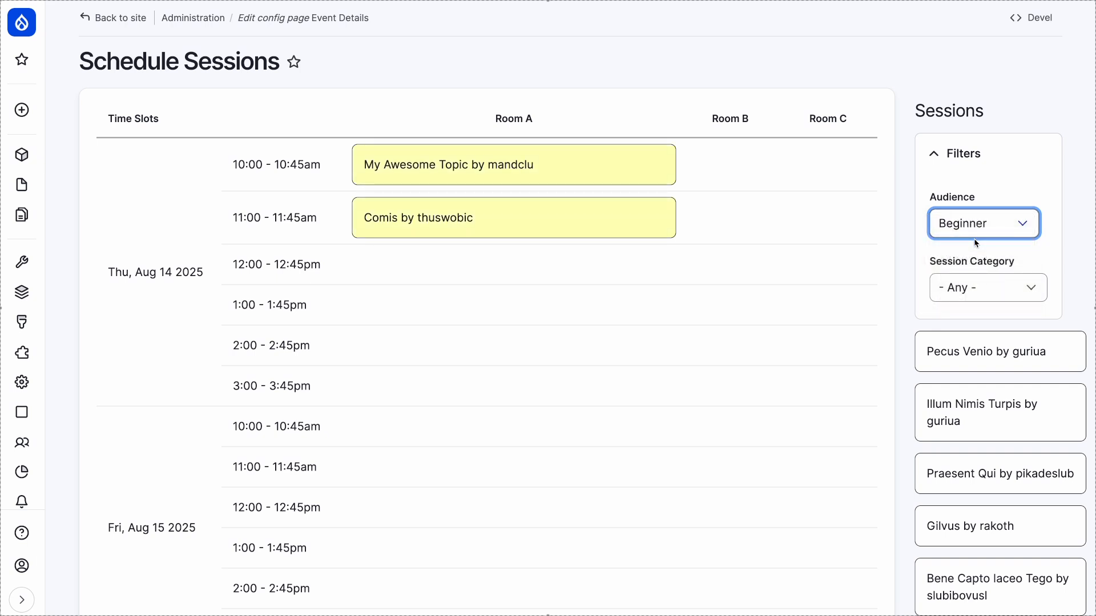
{"action": "scroll", "coordinate": [1006, 375], "scroll_direction": "down", "scroll_amount": 5}
{"action": "scroll", "coordinate": [973, 367], "scroll_direction": "up", "scroll_amount": 5}
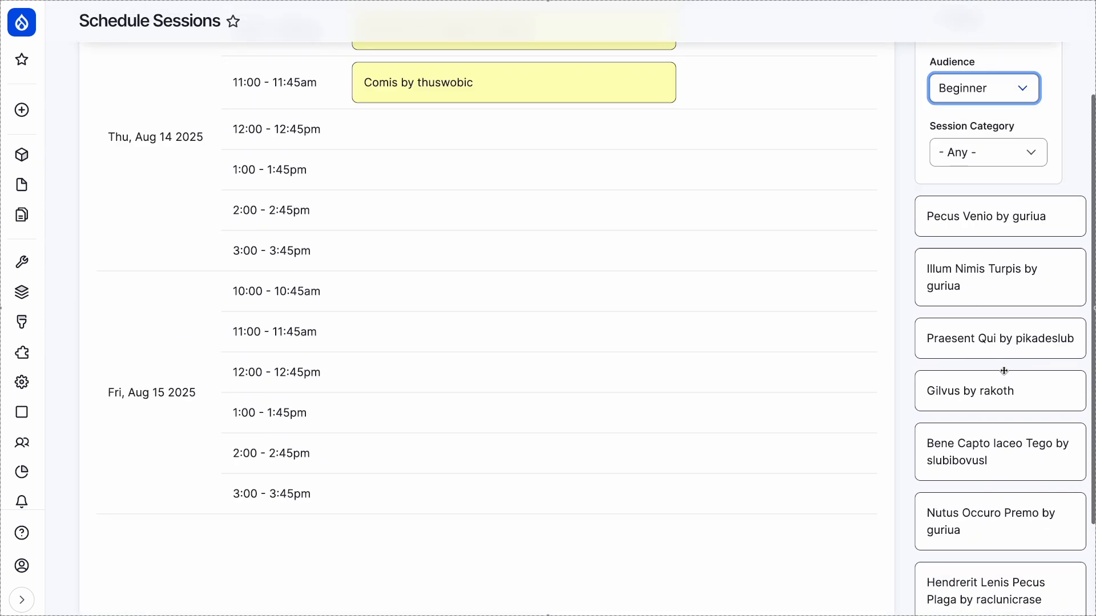
{"action": "left_click_drag", "start_coordinate": [985, 346], "coordinate": [745, 274]}
{"action": "left_click_drag", "start_coordinate": [985, 358], "coordinate": [863, 181]}
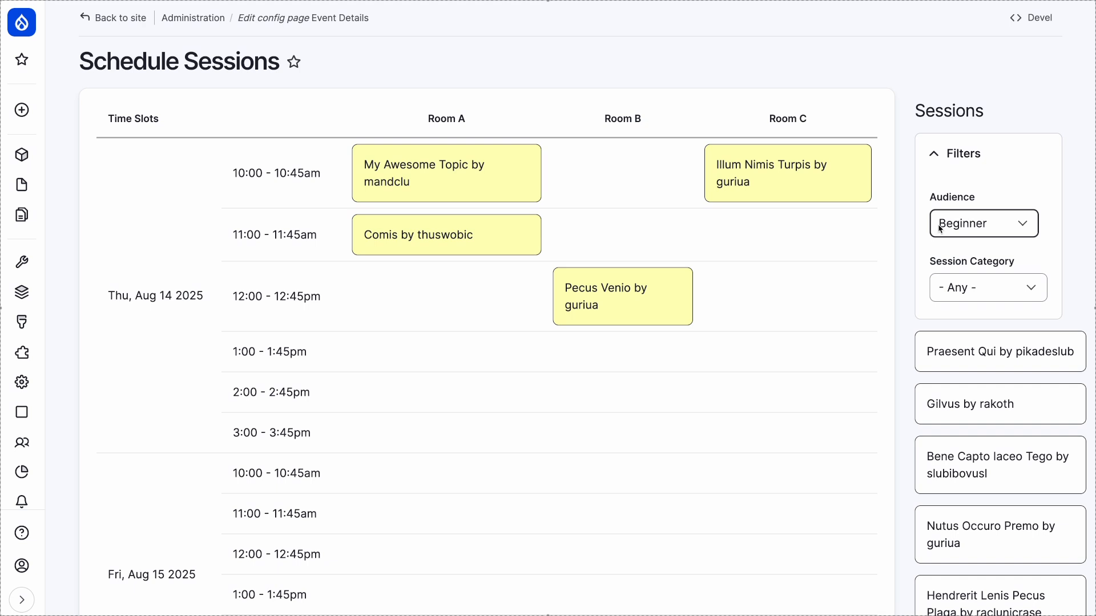
Step: Filter the sessions to Intermediate and move Illum Nimis Turpis to Thursday 1:00pm and Pecus Venio to Friday 11:00am, both in Room A
{"action": "left_click", "coordinate": [958, 229]}
{"action": "left_click", "coordinate": [958, 260]}
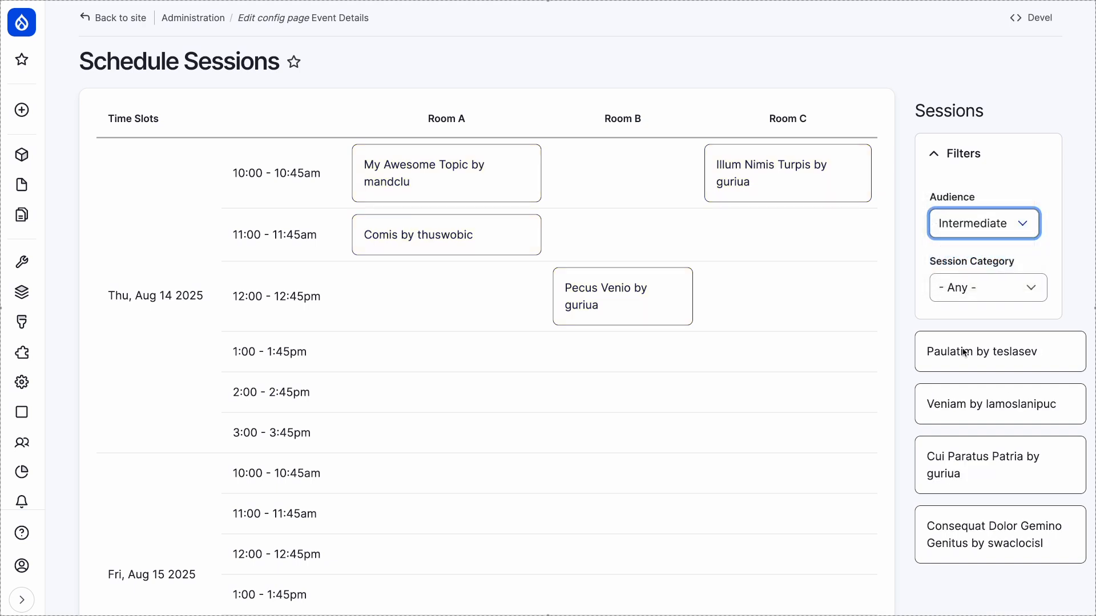
{"action": "left_click_drag", "start_coordinate": [788, 168], "coordinate": [451, 351]}
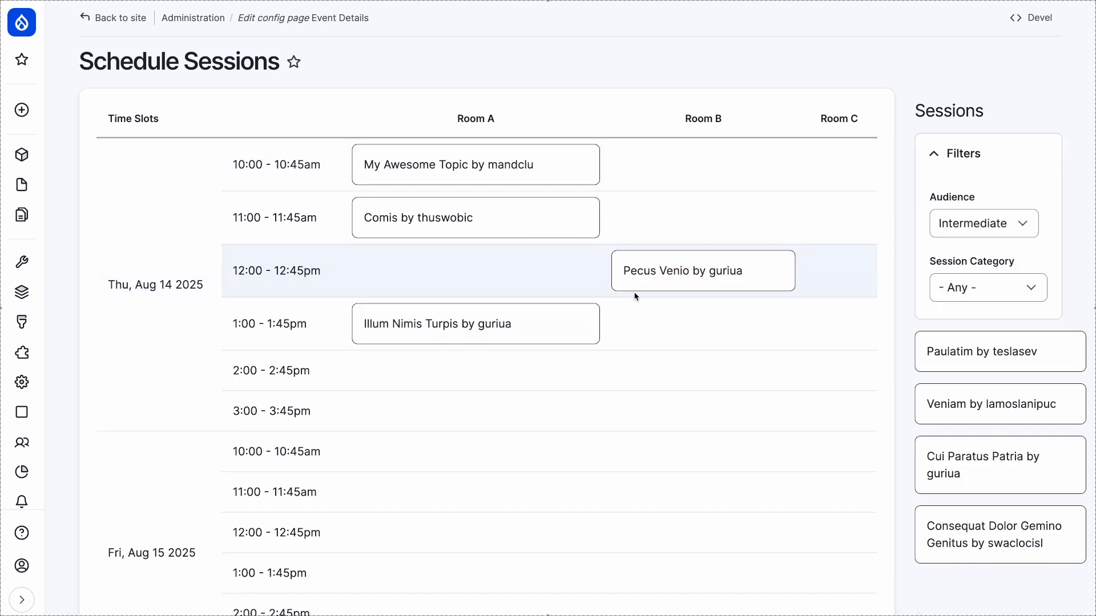
{"action": "left_click_drag", "start_coordinate": [659, 274], "coordinate": [420, 498]}
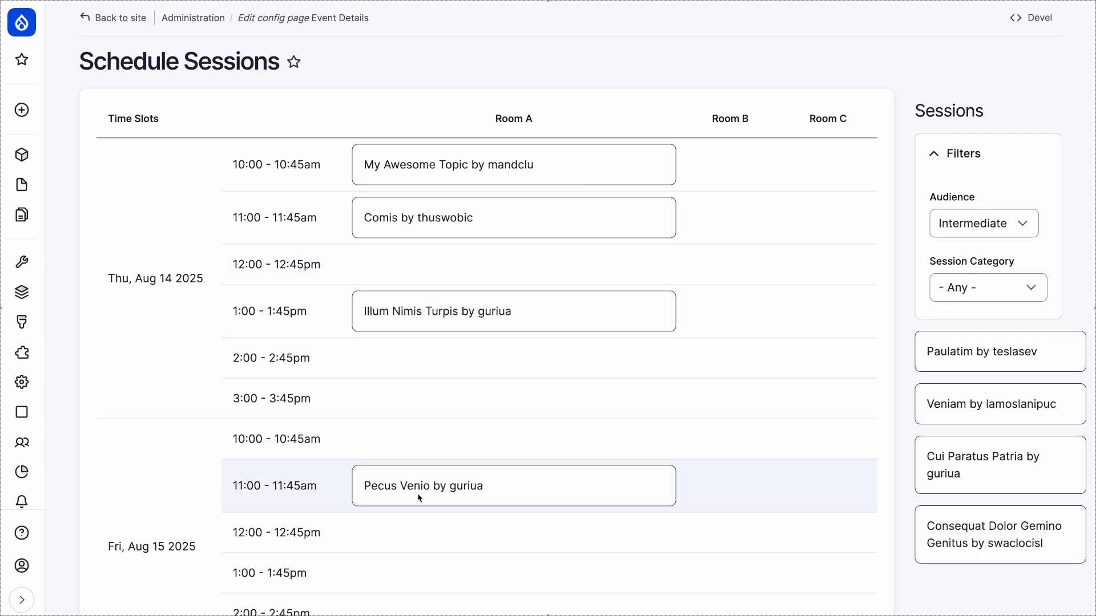
Step: Schedule Veniam, Paulatim, Cui Paratus Patria and Consequat Dolor Gemino Genitus in Room B on Thursday at 10:00am, 11:00am, 12:00pm and 1:00pm respectively
{"action": "left_click_drag", "start_coordinate": [1006, 355], "coordinate": [731, 200]}
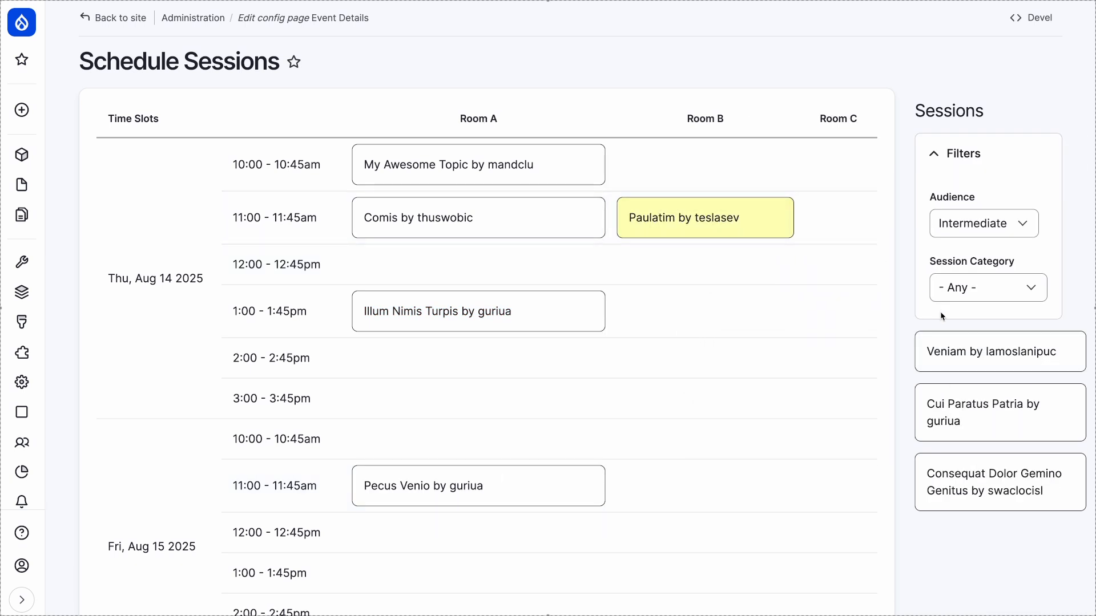
{"action": "left_click_drag", "start_coordinate": [959, 346], "coordinate": [702, 162]}
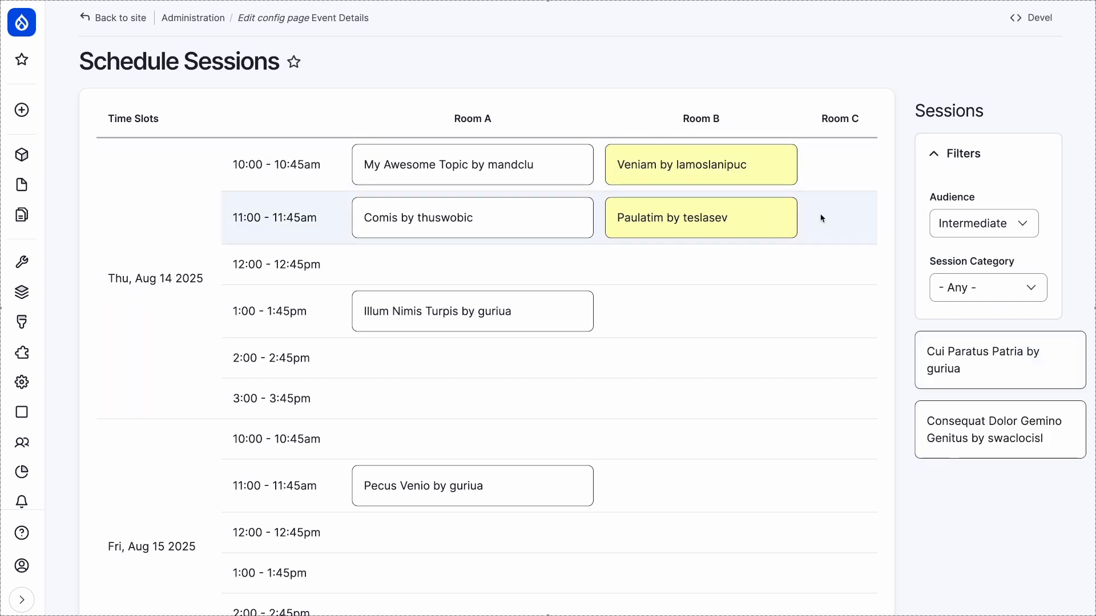
{"action": "left_click_drag", "start_coordinate": [959, 361], "coordinate": [675, 262]}
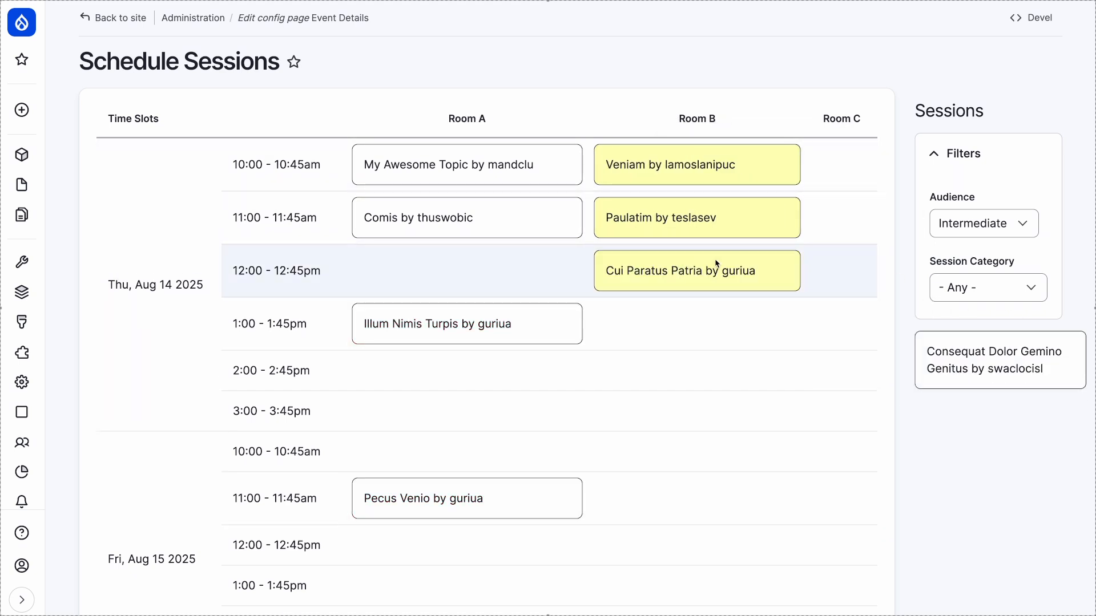
{"action": "left_click_drag", "start_coordinate": [957, 366], "coordinate": [643, 314]}
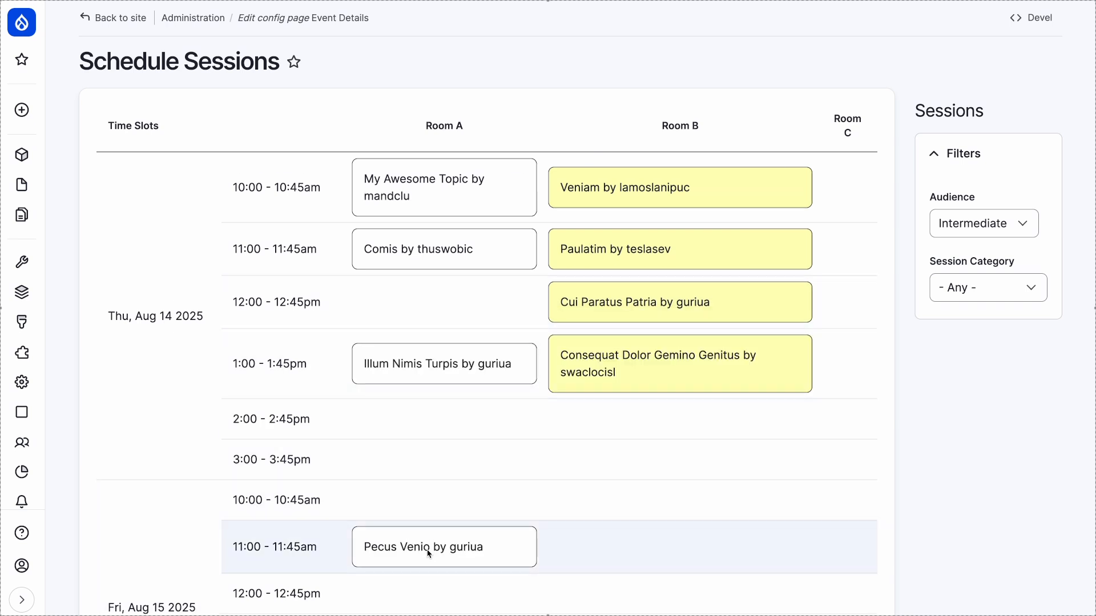
Step: Move Pecus Venio to Room A at 10:00am Friday and schedule the Advanced session Exerci Pneum Tation in Room B at 11:00am Friday
{"action": "left_click_drag", "start_coordinate": [429, 549], "coordinate": [423, 516]}
{"action": "left_click", "coordinate": [981, 222]}
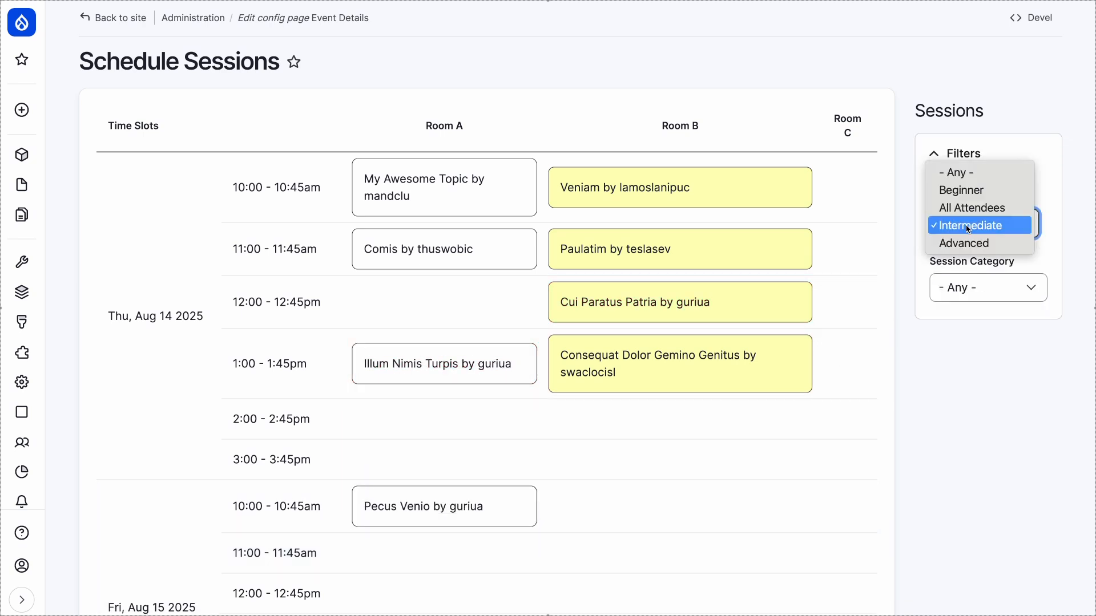
{"action": "left_click", "coordinate": [959, 260]}
{"action": "left_click", "coordinate": [966, 224]}
{"action": "left_click", "coordinate": [964, 242]}
{"action": "left_click_drag", "start_coordinate": [968, 343], "coordinate": [673, 551]}
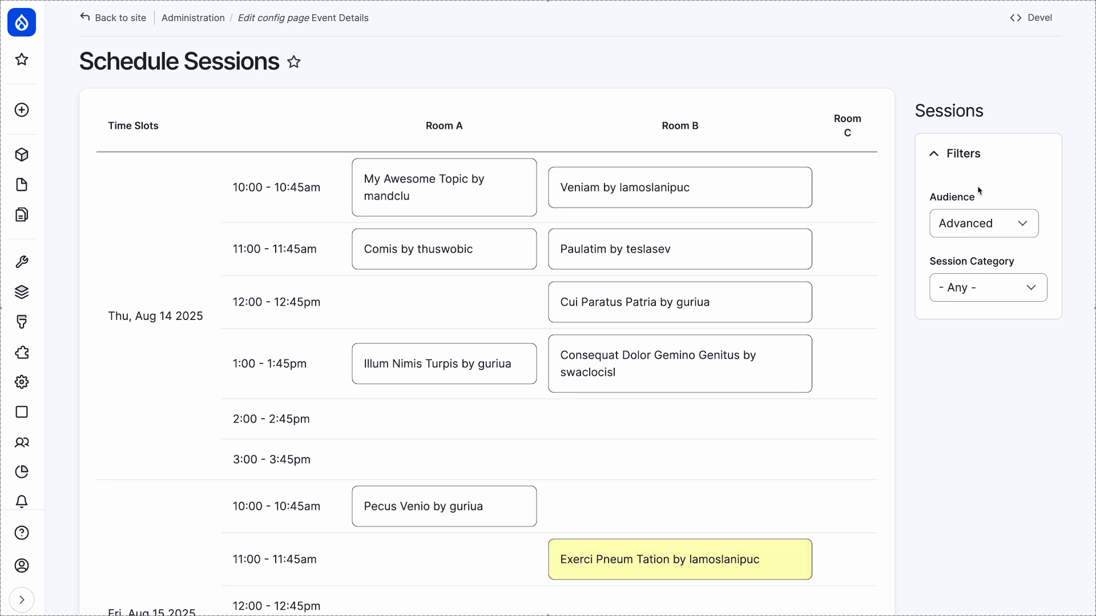
Step: Clear the audience filter and fill Thursday: Praesent Qui in Room B at 2:00pm; Gilvus 10:00am, Bene Capto 11:00am and Nutus Occuro 2:00pm in Room C
{"action": "left_click", "coordinate": [983, 223]}
{"action": "left_click", "coordinate": [985, 234]}
{"action": "left_click_drag", "start_coordinate": [997, 357], "coordinate": [719, 432]}
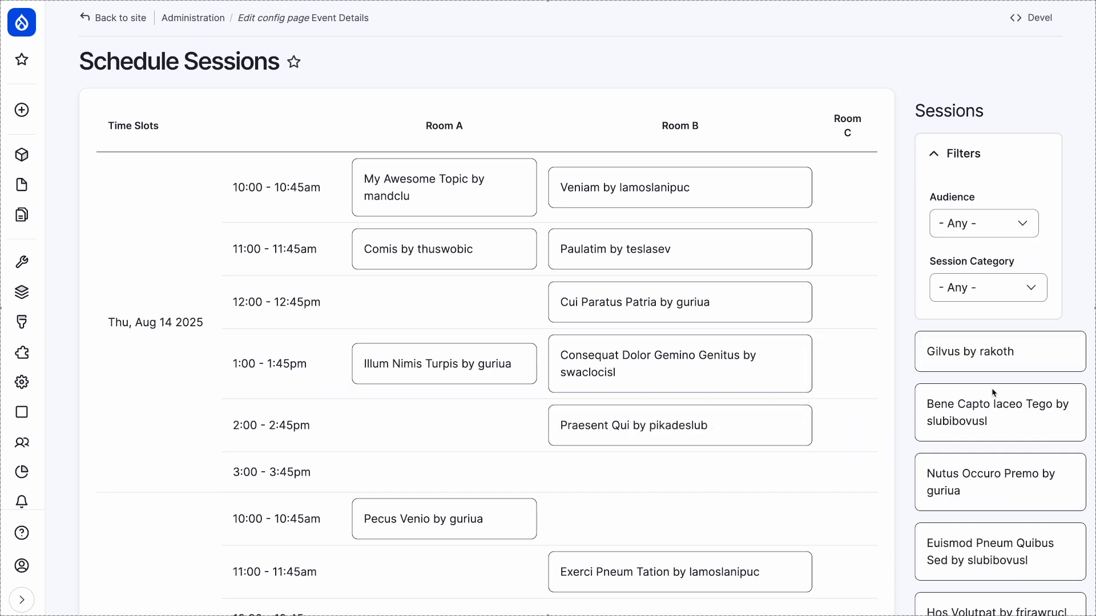
{"action": "left_click_drag", "start_coordinate": [999, 366], "coordinate": [849, 251]}
{"action": "left_click_drag", "start_coordinate": [999, 360], "coordinate": [844, 474]}
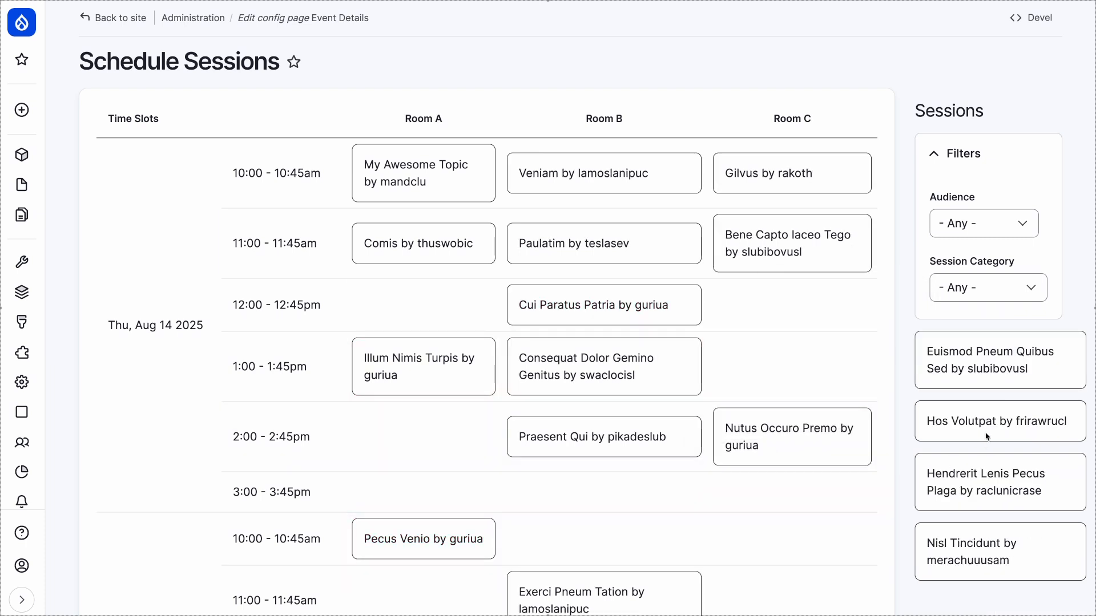
Step: Schedule Hendrerit Lenis (Room A) and Euismod Pneum (Room C) at Thursday 12:00pm, Nisl Tincidunt (Room B) and Hos Volutpat (Room C) at Friday 10:00am
{"action": "left_click_drag", "start_coordinate": [999, 500], "coordinate": [593, 548]}
{"action": "left_click_drag", "start_coordinate": [999, 434], "coordinate": [439, 314]}
{"action": "left_click_drag", "start_coordinate": [999, 360], "coordinate": [864, 313]}
Step: Rearrange two scheduled sessions, moving one from Room C to a free Room A slot and one from Room B to Room C
{"action": "scroll", "coordinate": [741, 472], "scroll_direction": "down", "scroll_amount": 5}
{"action": "scroll", "coordinate": [741, 452], "scroll_direction": "up", "scroll_amount": 2}
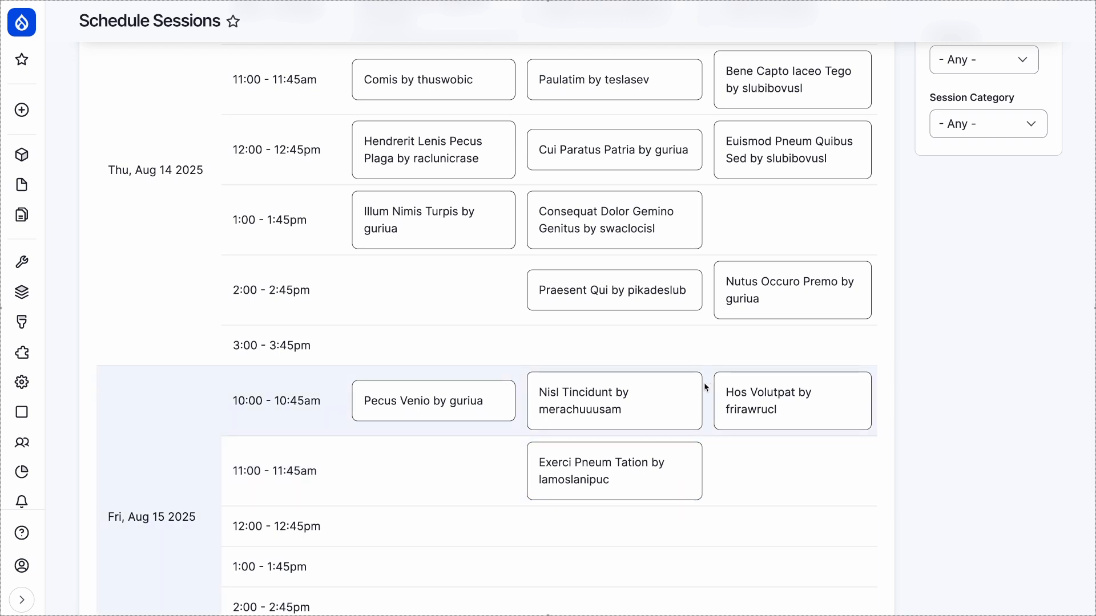
{"action": "scroll", "coordinate": [748, 377], "scroll_direction": "up", "scroll_amount": 2}
{"action": "scroll", "coordinate": [776, 323], "scroll_direction": "down", "scroll_amount": 2}
{"action": "left_click_drag", "start_coordinate": [776, 323], "coordinate": [422, 485]}
{"action": "left_click_drag", "start_coordinate": [613, 308], "coordinate": [784, 510]}
{"action": "scroll", "coordinate": [829, 375], "scroll_direction": "up", "scroll_amount": 2}
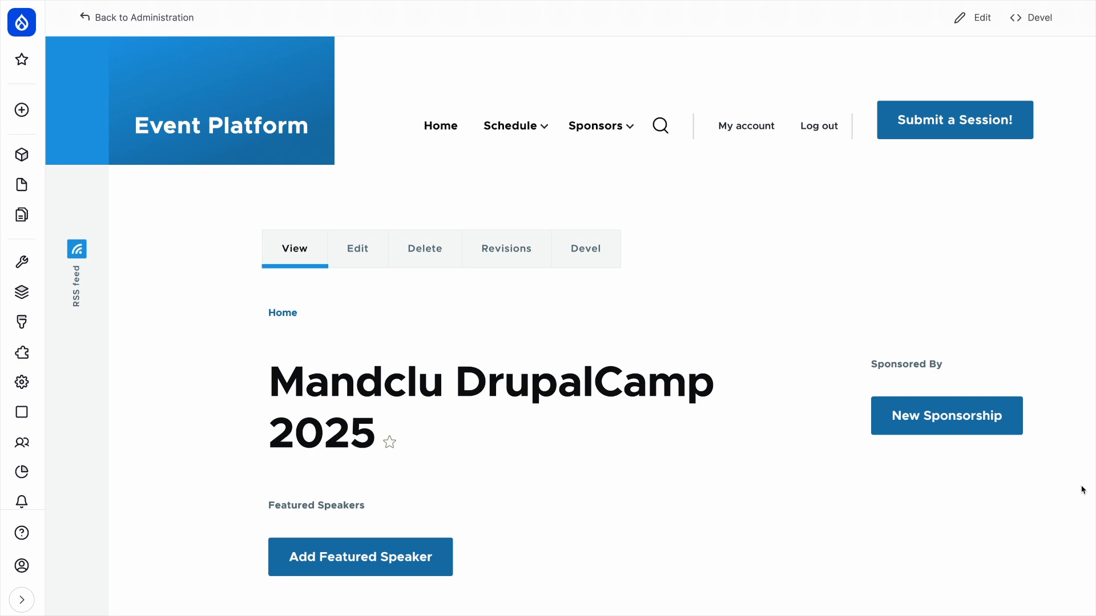
Step: Open the event site's 2025 Schedule page and look through the sessions listed for Aug 14
{"action": "left_click", "coordinate": [516, 139]}
{"action": "scroll", "coordinate": [727, 318], "scroll_direction": "down", "scroll_amount": 5}
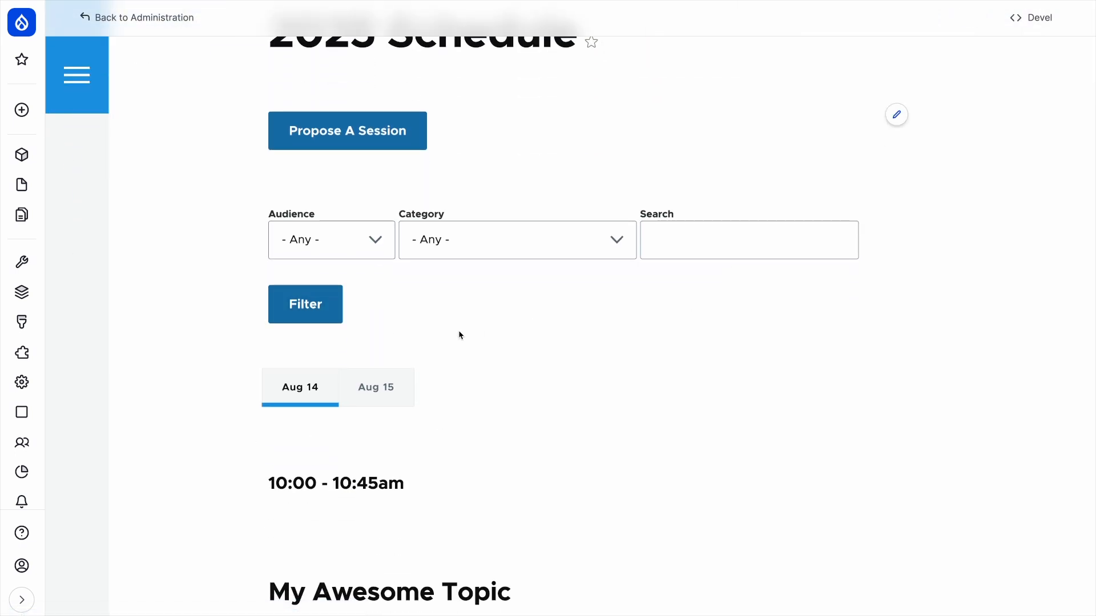
{"action": "scroll", "coordinate": [470, 397], "scroll_direction": "down", "scroll_amount": 6}
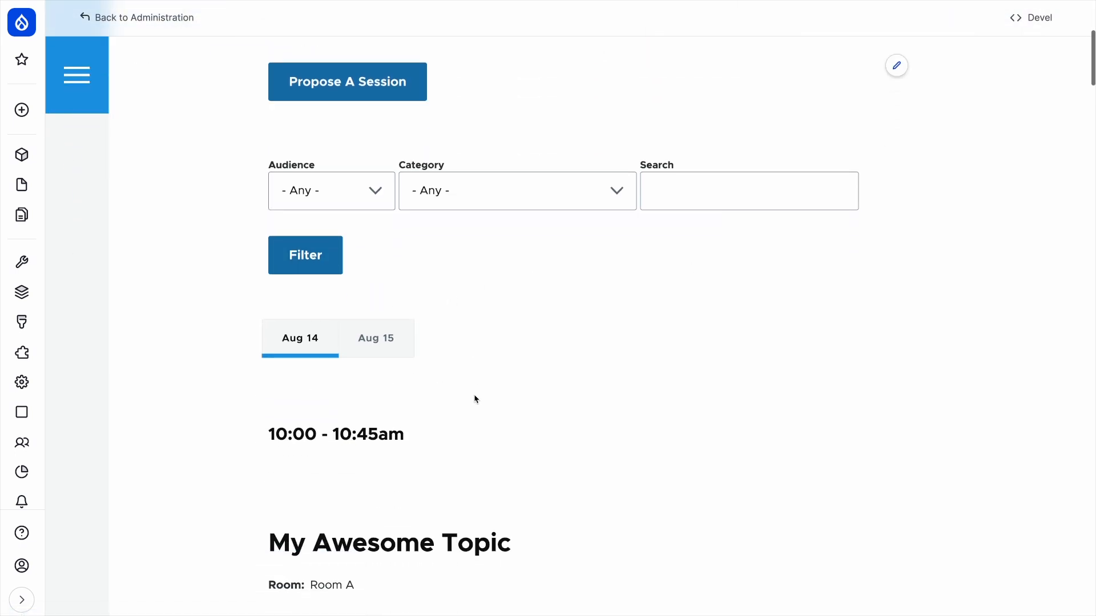
{"action": "scroll", "coordinate": [474, 395], "scroll_direction": "down", "scroll_amount": 3}
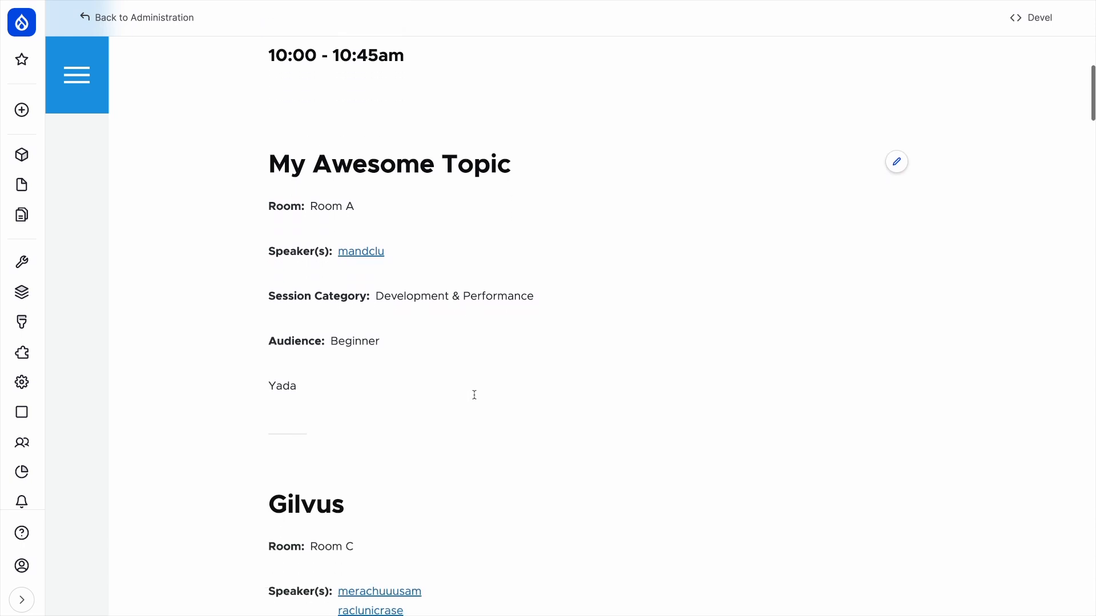
Step: Open the Gilvus session page to examine its evaluation and concurrent sessions, and follow the concurrent session My Awesome Topic
{"action": "left_click", "coordinate": [325, 432]}
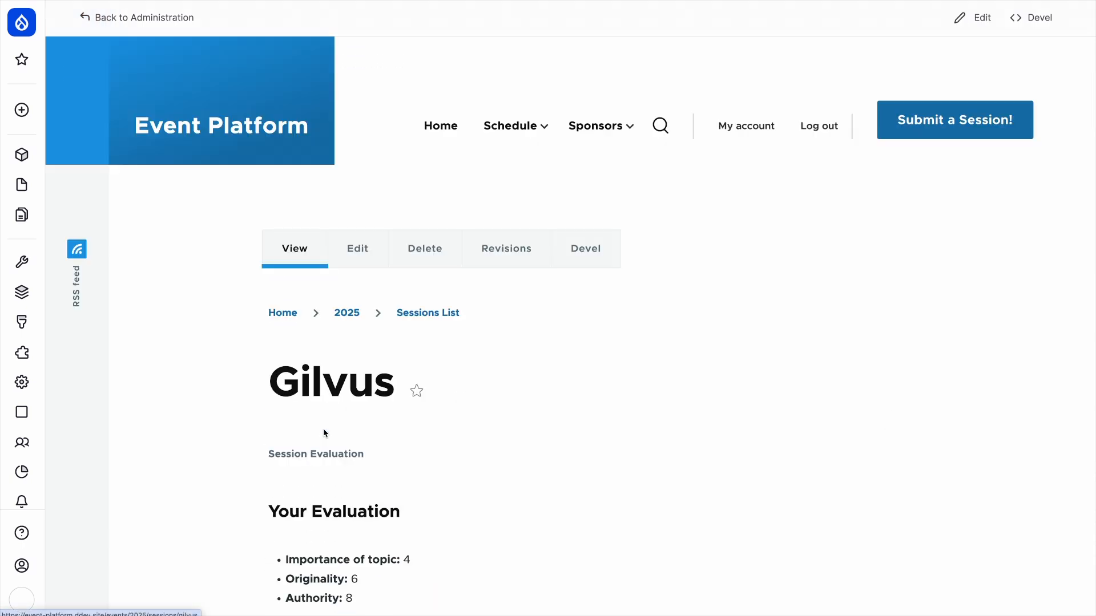
{"action": "scroll", "coordinate": [587, 440], "scroll_direction": "down", "scroll_amount": 5}
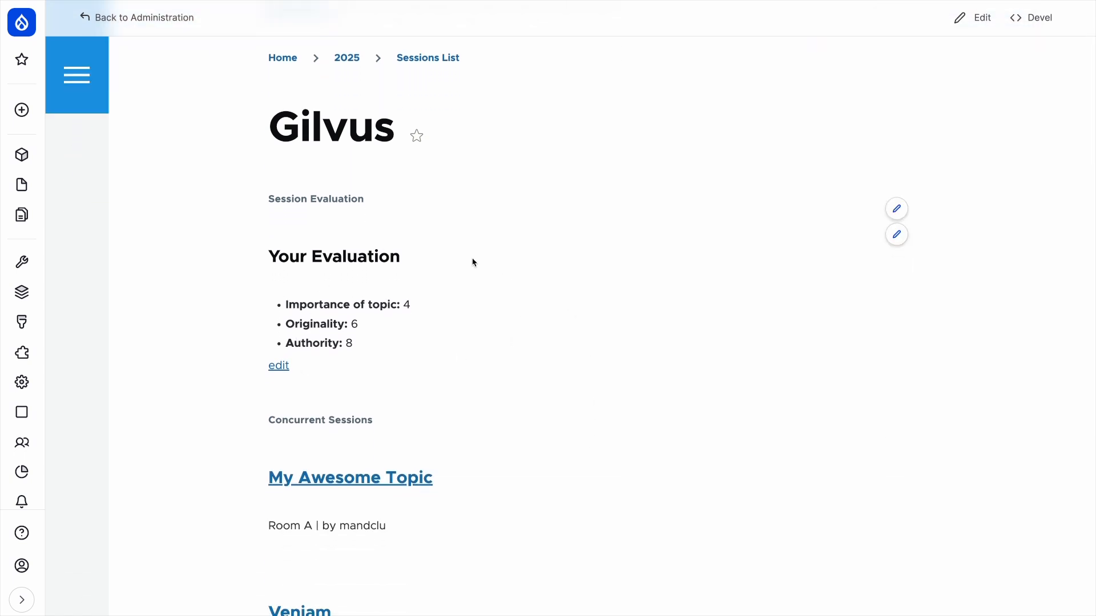
{"action": "scroll", "coordinate": [655, 323], "scroll_direction": "down", "scroll_amount": 2}
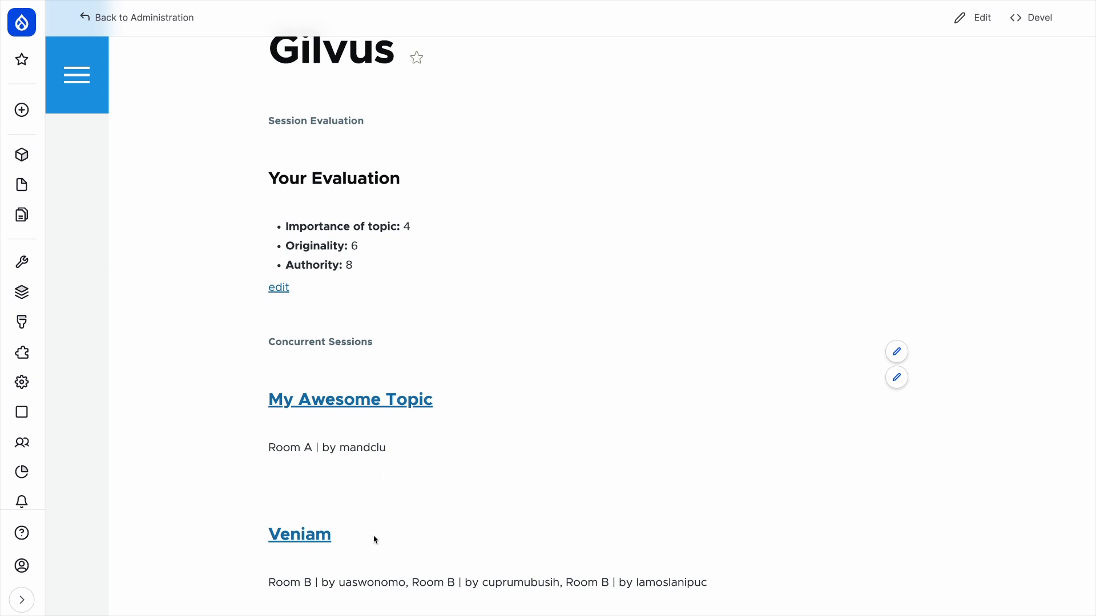
{"action": "left_click", "coordinate": [397, 400]}
{"action": "scroll", "coordinate": [444, 395], "scroll_direction": "down", "scroll_amount": 3}
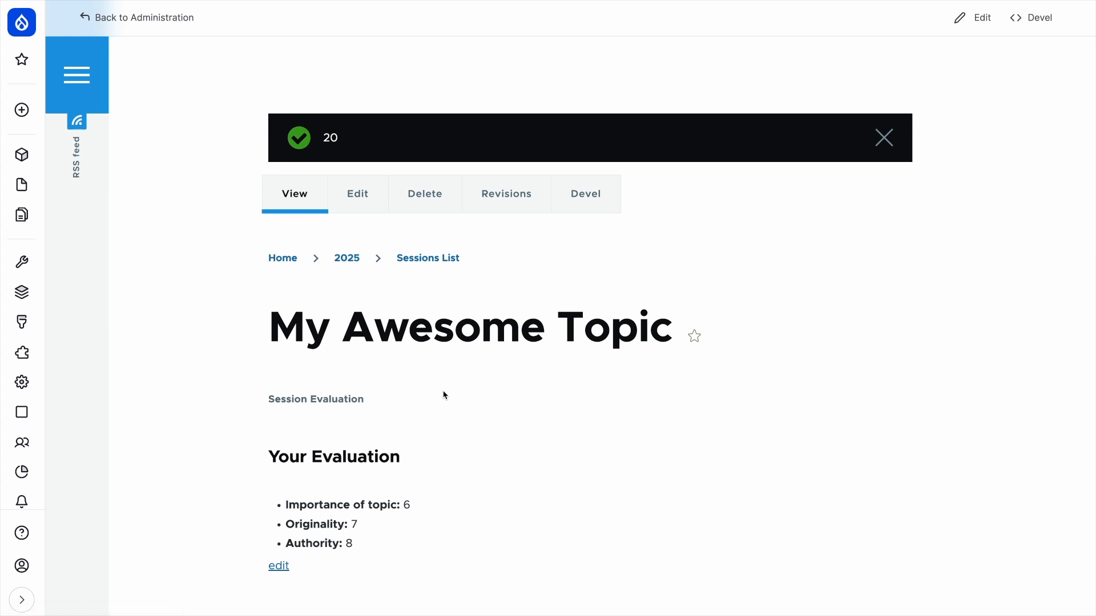
Step: Return to the DrupalCamp 2025 event page and open the form for adding a featured speaker
{"action": "scroll", "coordinate": [422, 308], "scroll_direction": "up", "scroll_amount": 1}
{"action": "left_click_drag", "start_coordinate": [267, 297], "coordinate": [344, 295]}
{"action": "left_click", "coordinate": [348, 300]}
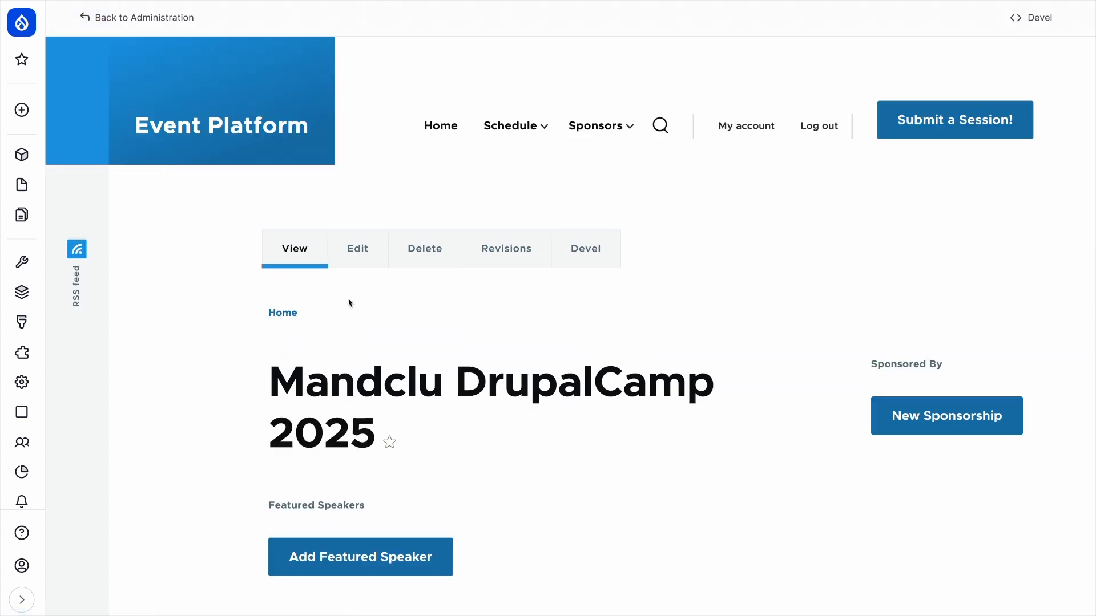
{"action": "left_click", "coordinate": [410, 556]}
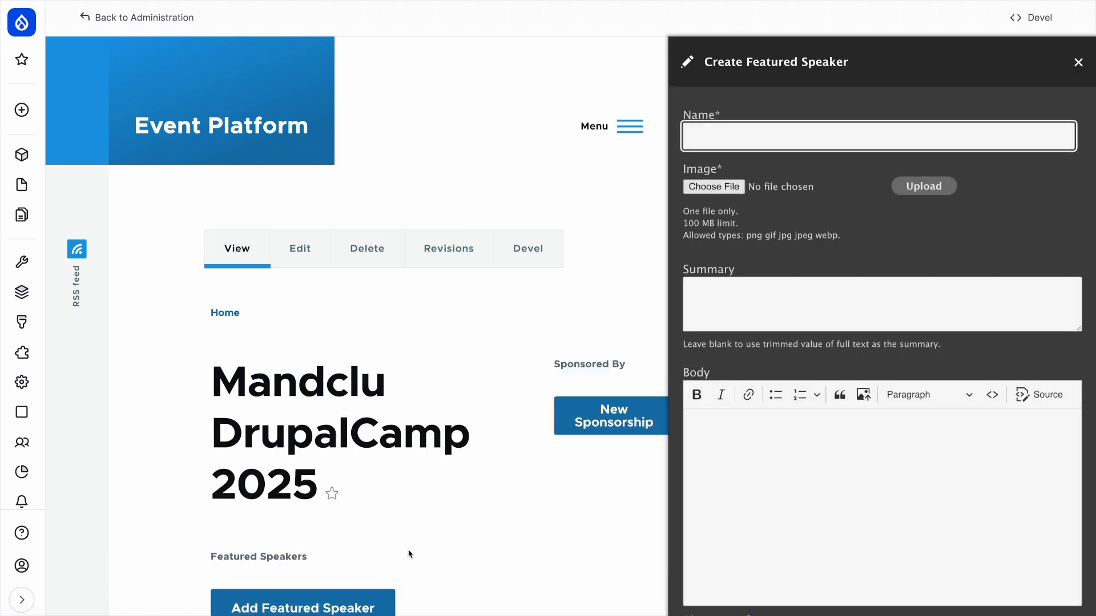
Step: Fill in the featured speaker as Dries Buytaert, with "Founder and Lead for the Drupal Project" as summary and body, and upload the image dries_0_0_1.jpg
{"action": "left_click", "coordinate": [785, 135]}
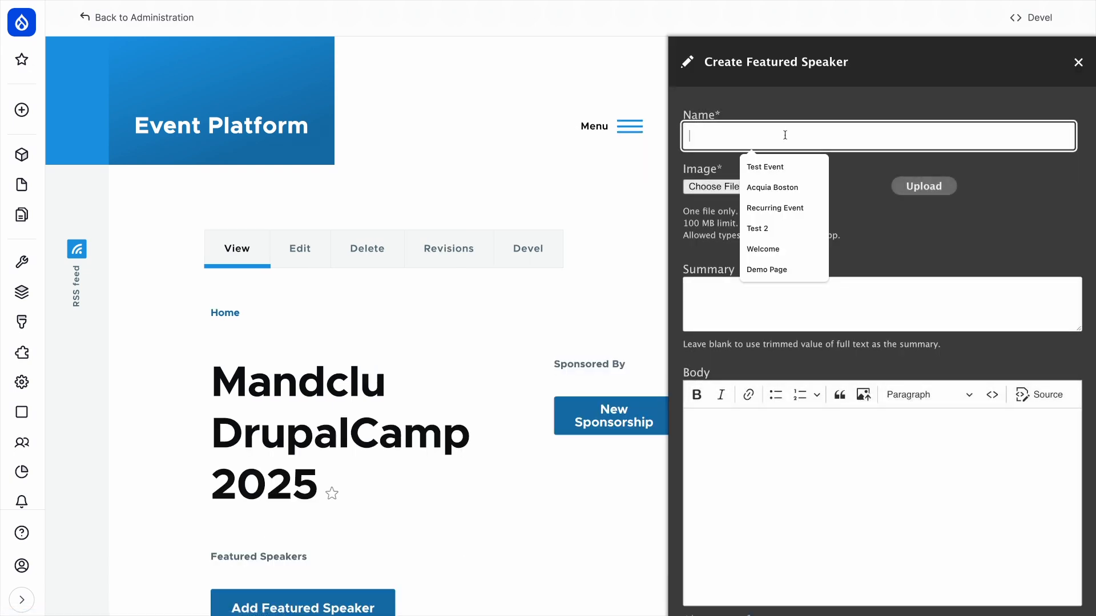
{"action": "type", "text": "Dries Buytaert"}
{"action": "key", "text": "Down"}
{"action": "key", "text": "Return"}
{"action": "left_click", "coordinate": [773, 441]}
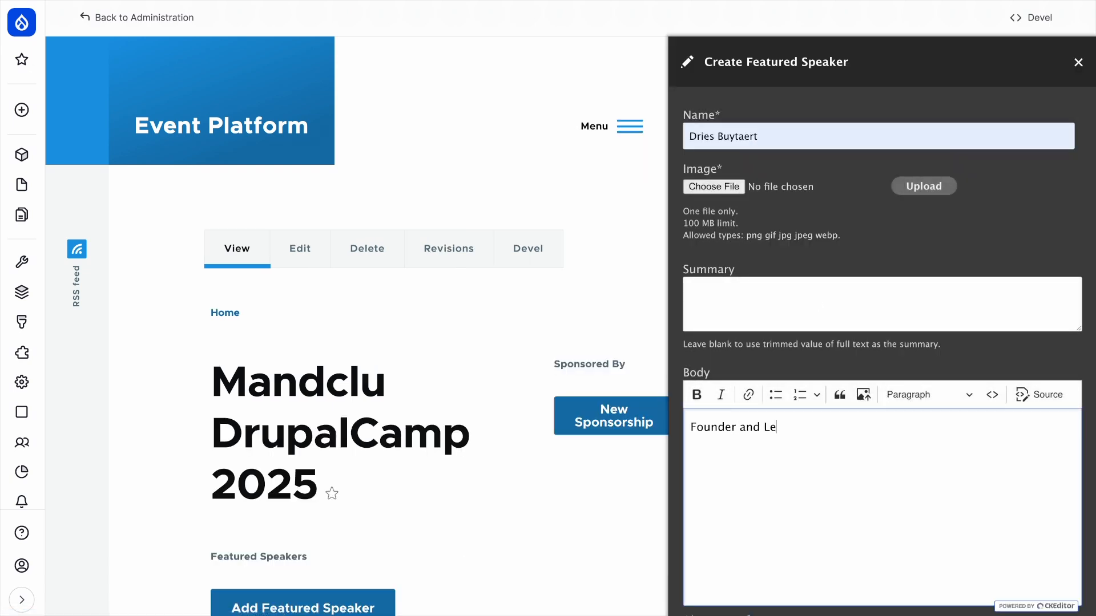
{"action": "left_click", "coordinate": [800, 308]}
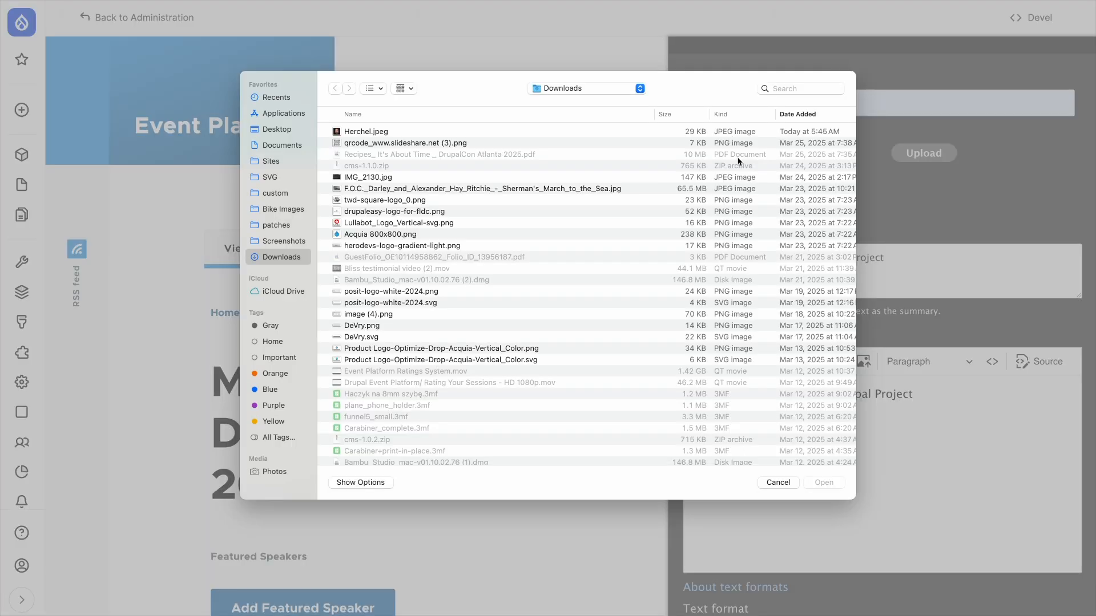
{"action": "scroll", "coordinate": [519, 215], "scroll_direction": "down", "scroll_amount": 5}
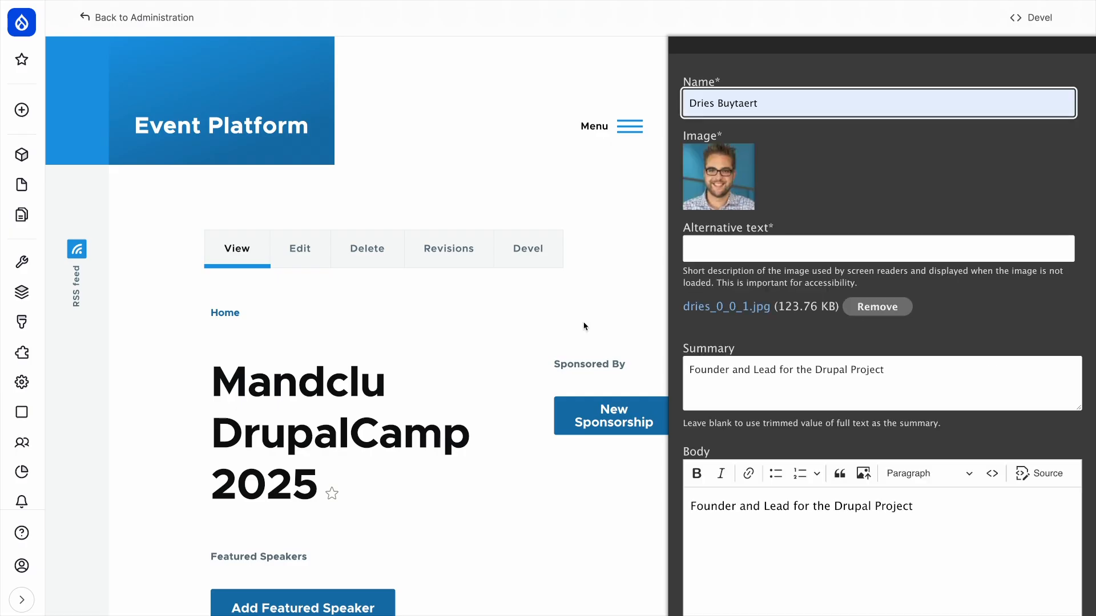
Step: Set the speaker image's alternative text to "Headshot of Dries Buytaert" and save the featured speaker
{"action": "left_click", "coordinate": [742, 249]}
{"action": "type", "text": "Hea"}
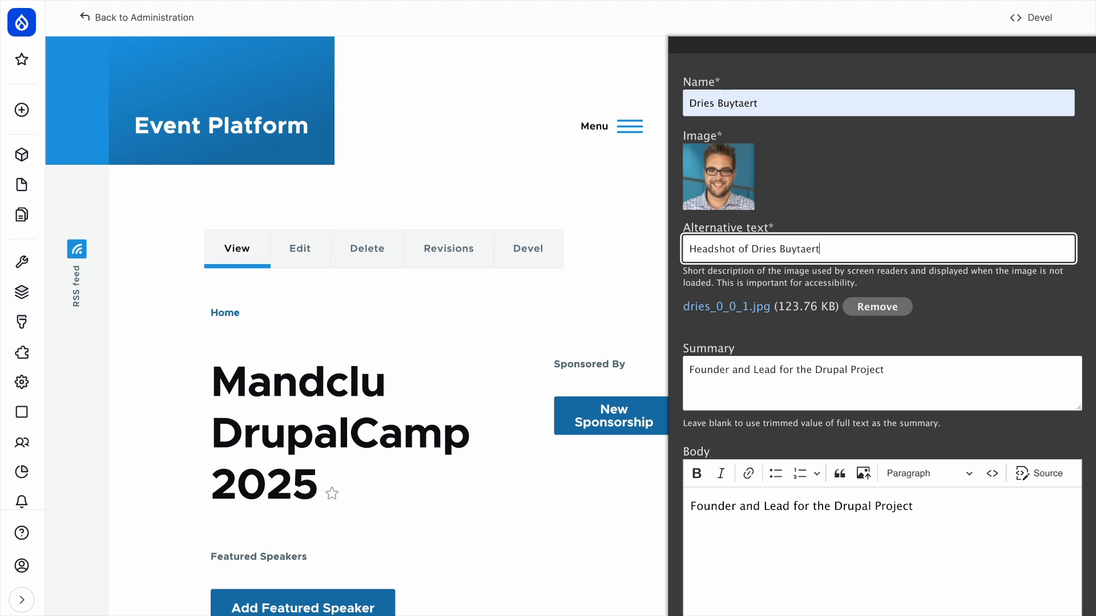
{"action": "type", "text": "dshot of Dries Buytaert"}
{"action": "scroll", "coordinate": [882, 342], "scroll_direction": "down", "scroll_amount": 10}
{"action": "left_click", "coordinate": [708, 592]}
{"action": "scroll", "coordinate": [492, 387], "scroll_direction": "down", "scroll_amount": 5}
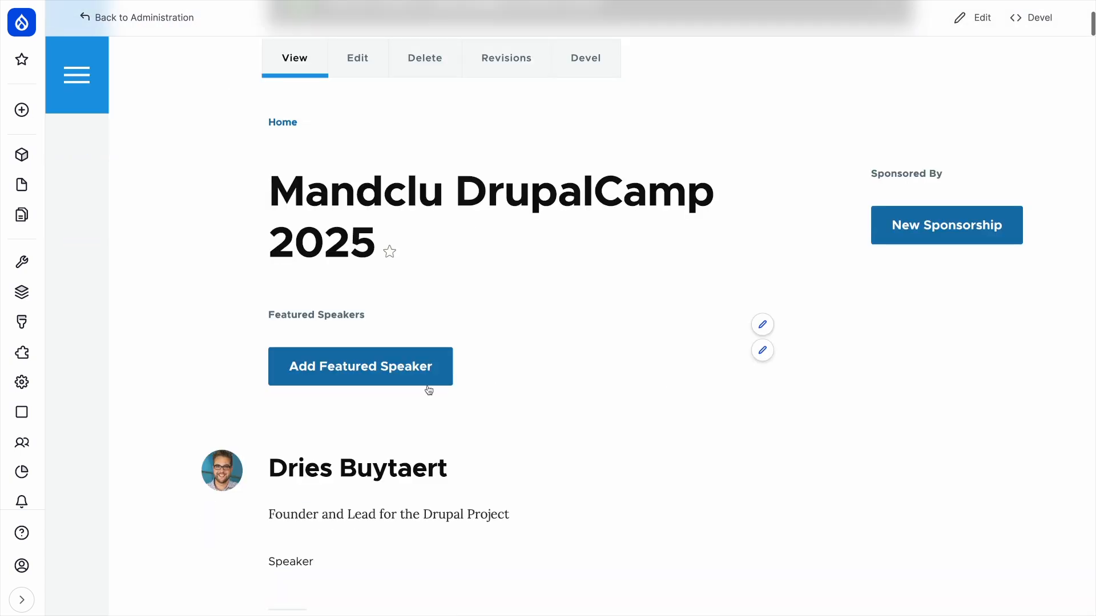
Step: Start a new sponsorship for the 2025 event with a new sponsor named Acquia, and upload Acquia 800x800_1.png as its logo
{"action": "left_click", "coordinate": [943, 229]}
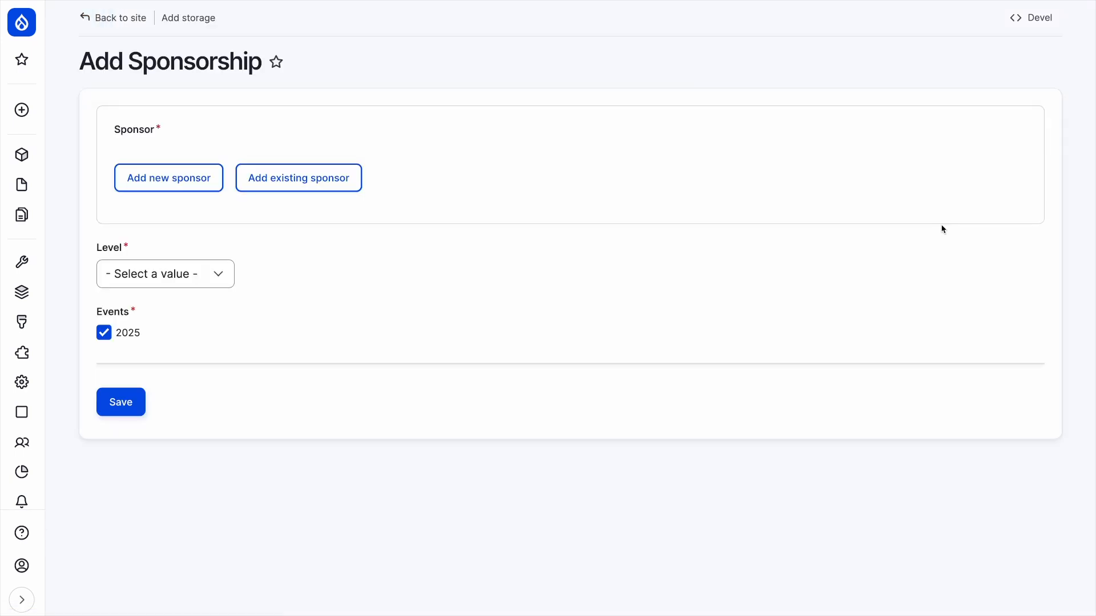
{"action": "left_click", "coordinate": [169, 177]}
{"action": "left_click", "coordinate": [163, 207]}
{"action": "type", "text": "Acquia"}
{"action": "left_click", "coordinate": [177, 331]}
{"action": "double_click", "coordinate": [343, 247]}
{"action": "left_click", "coordinate": [321, 356]}
{"action": "type", "text": "Acquia logo"}
{"action": "key", "text": "Tab"}
{"action": "type", "text": "ht"}
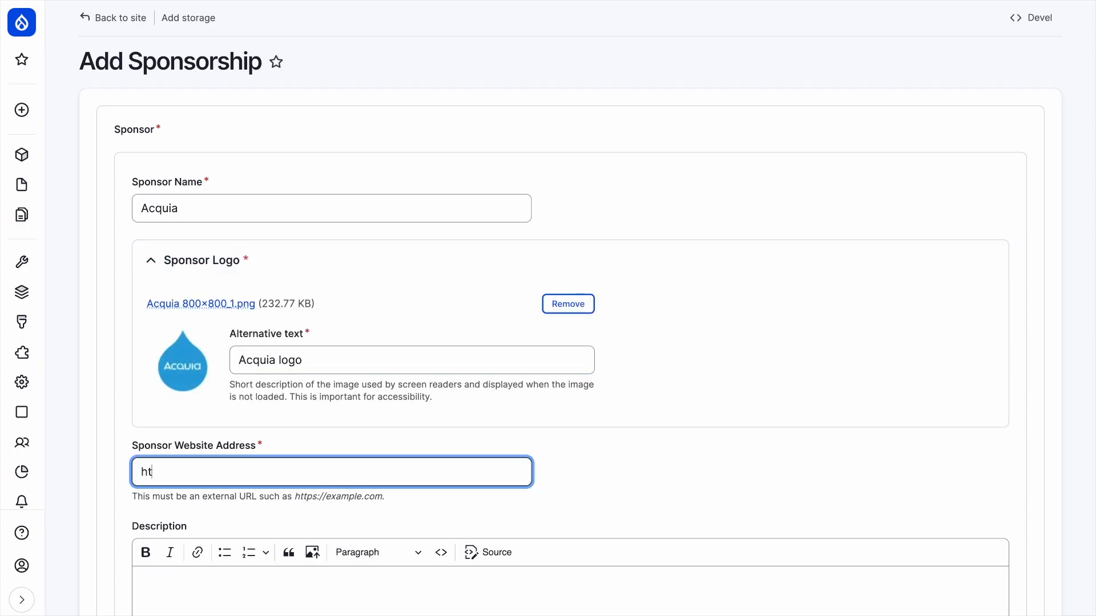
{"action": "type", "text": "tps://www.acquia.com"}
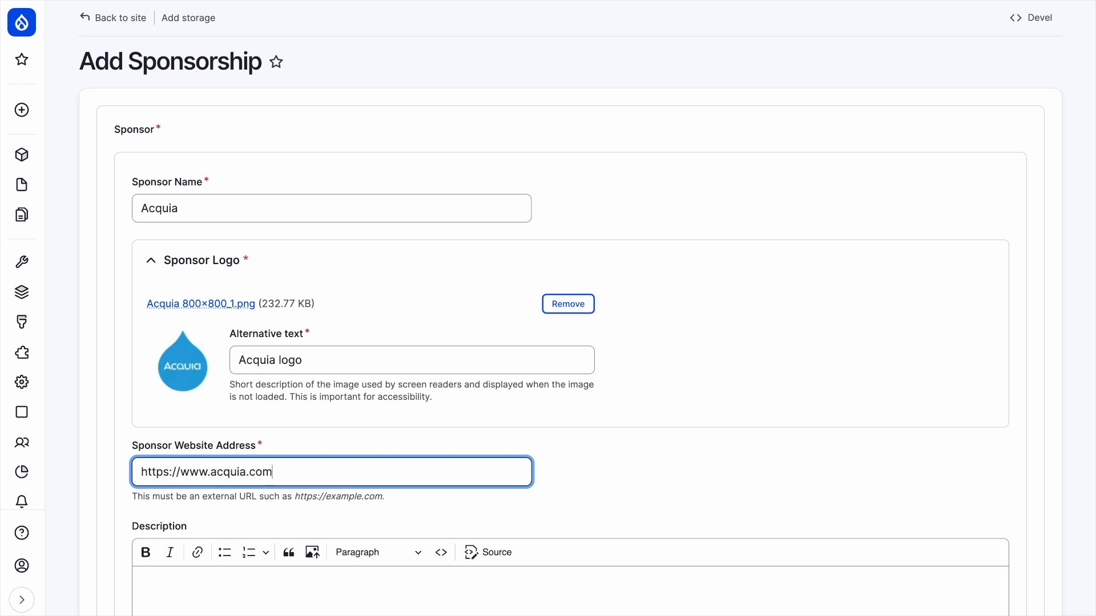
{"action": "type", "text": "/"}
Step: Set the sponsorship level to Platinum Sponsors and save the sponsorship
{"action": "scroll", "coordinate": [244, 472], "scroll_direction": "down", "scroll_amount": 8}
{"action": "left_click", "coordinate": [165, 398]}
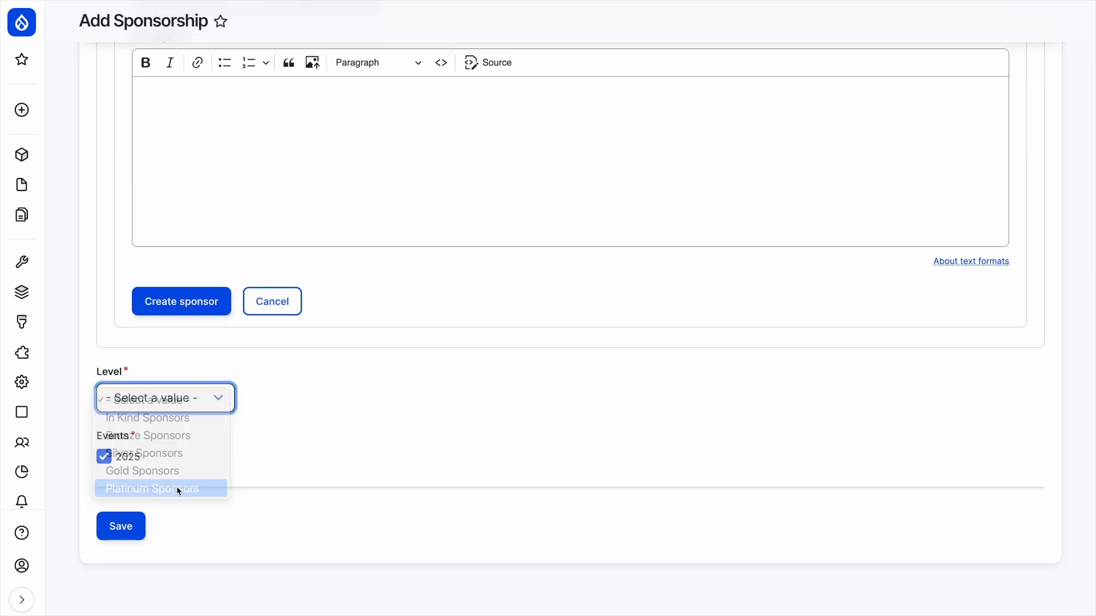
{"action": "left_click", "coordinate": [178, 490]}
{"action": "left_click", "coordinate": [131, 524]}
{"action": "scroll", "coordinate": [481, 501], "scroll_direction": "down", "scroll_amount": 5}
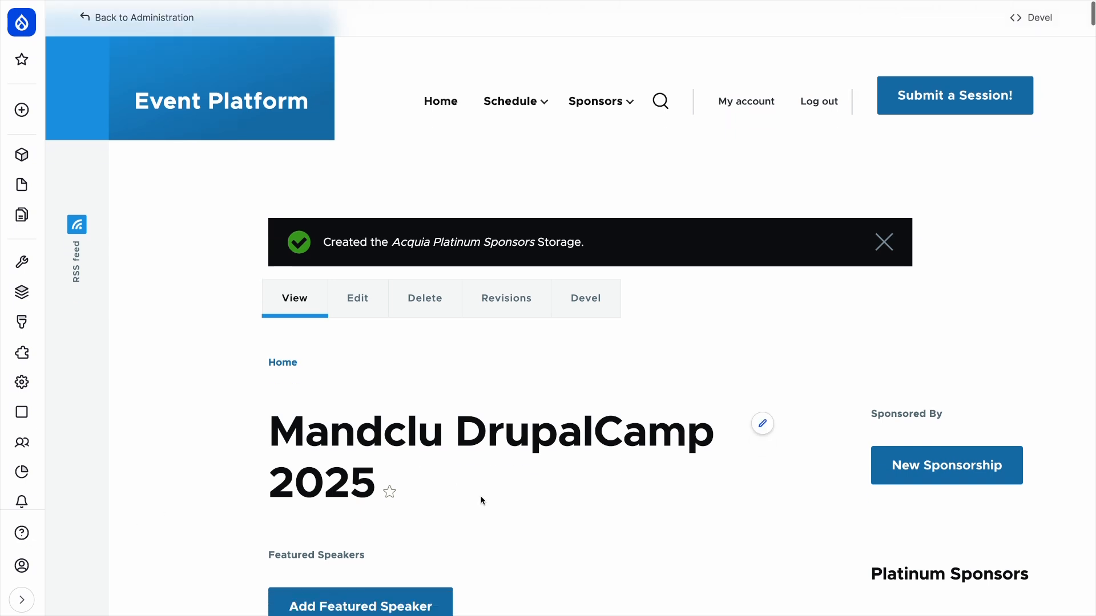